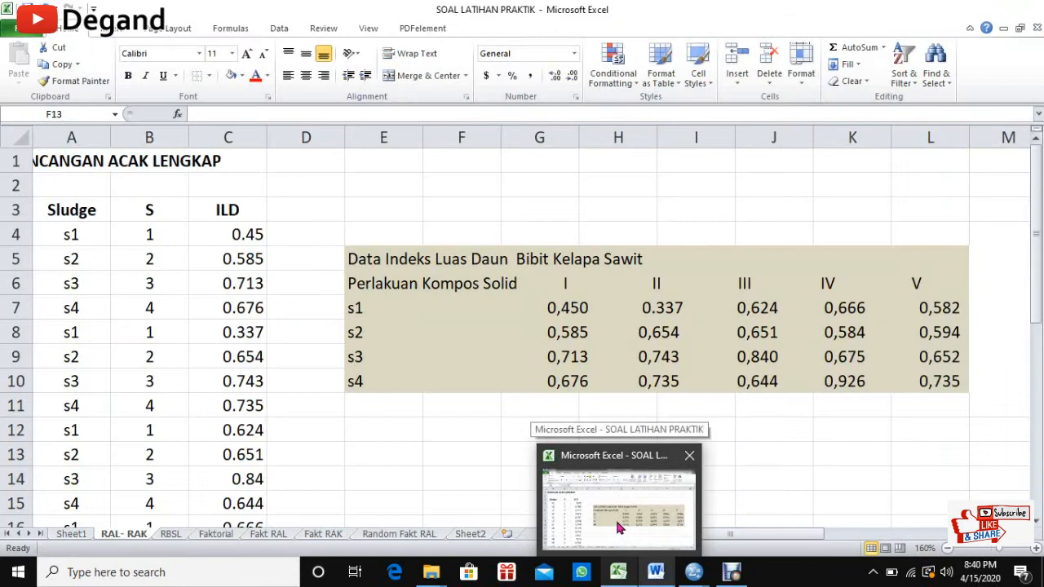
- Look over the completely randomized and randomized block datasets on the RAL- RAK sheet of the SOAL LATIHAN PRAKTIK workbook in Excel
{"action": "left_click", "coordinate": [617, 523]}
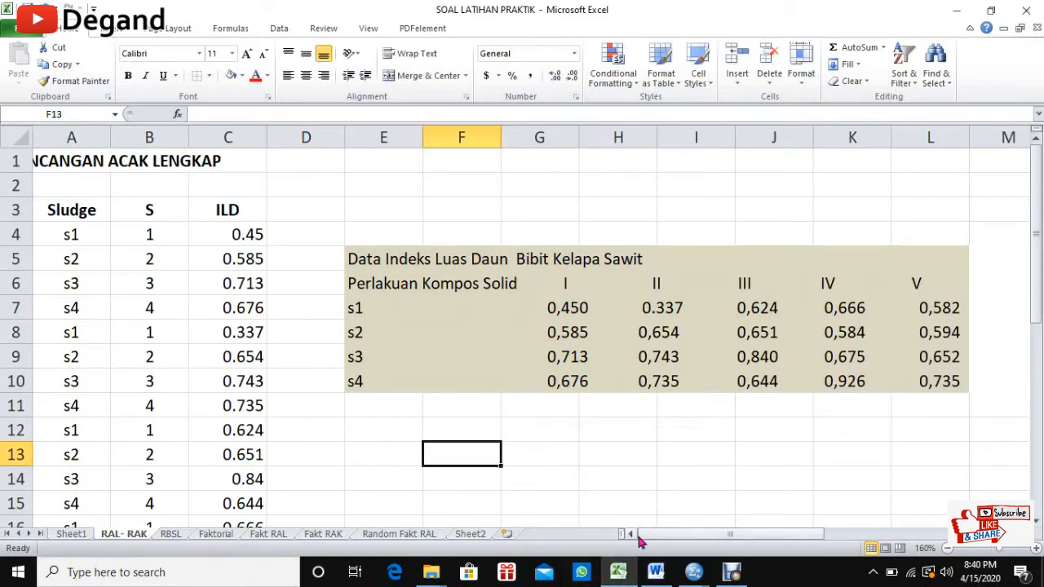
{"action": "left_click", "coordinate": [825, 537]}
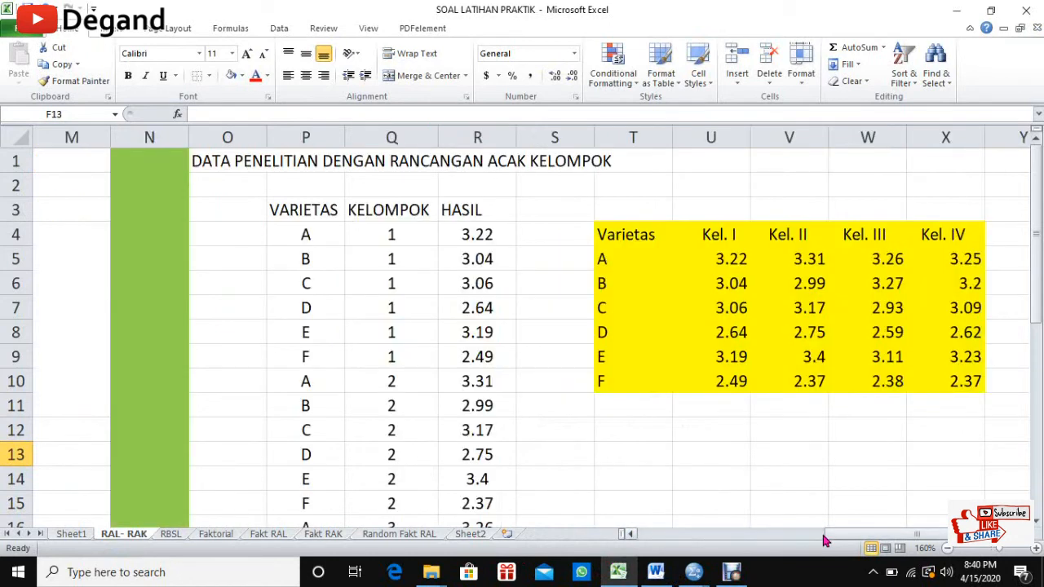
{"action": "left_click_drag", "start_coordinate": [827, 540], "coordinate": [672, 554]}
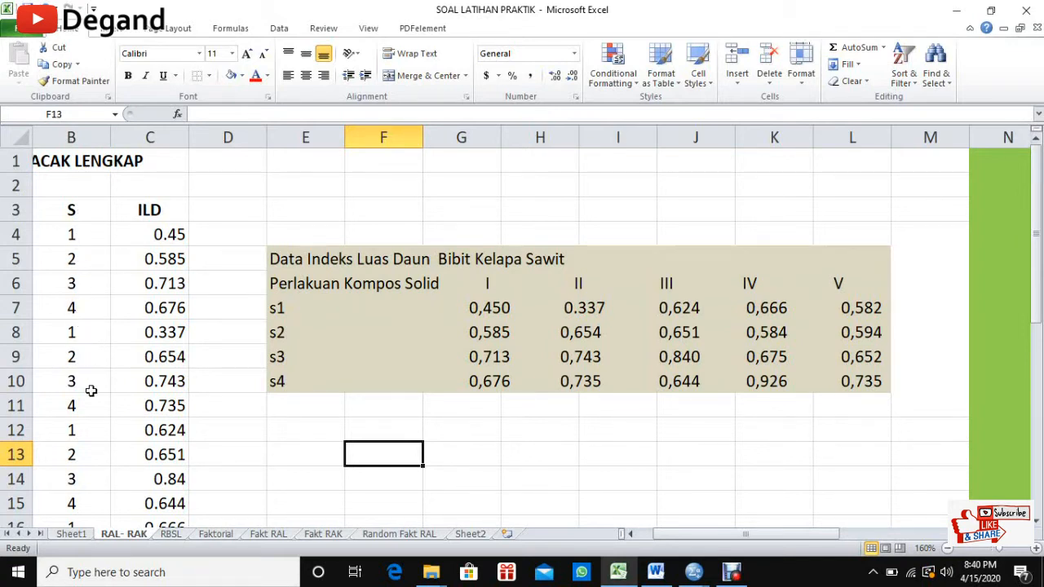
{"action": "scroll", "coordinate": [87, 438], "scroll_direction": "down", "scroll_amount": 3}
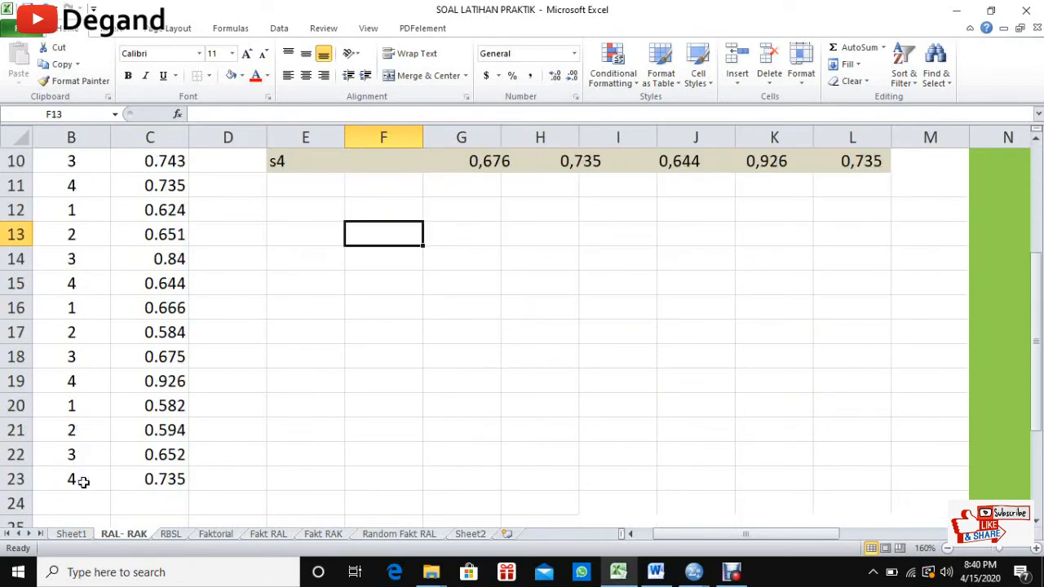
{"action": "scroll", "coordinate": [83, 481], "scroll_direction": "up", "scroll_amount": 3}
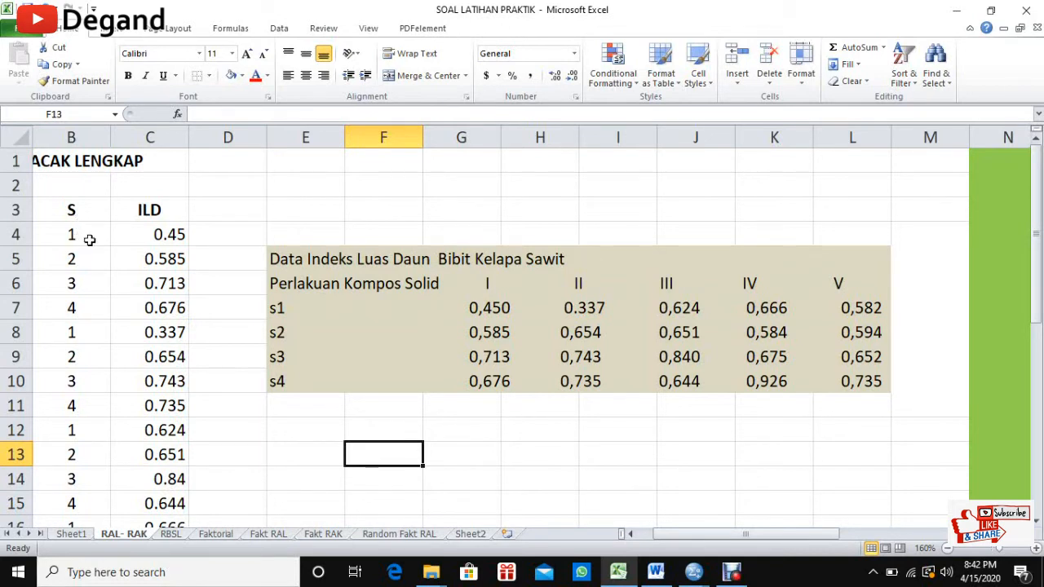
- Compare the first four S and ILD rows of the long-format list with treatments s1 to s4 under replication I in the shaded table
{"action": "left_click", "coordinate": [448, 311]}
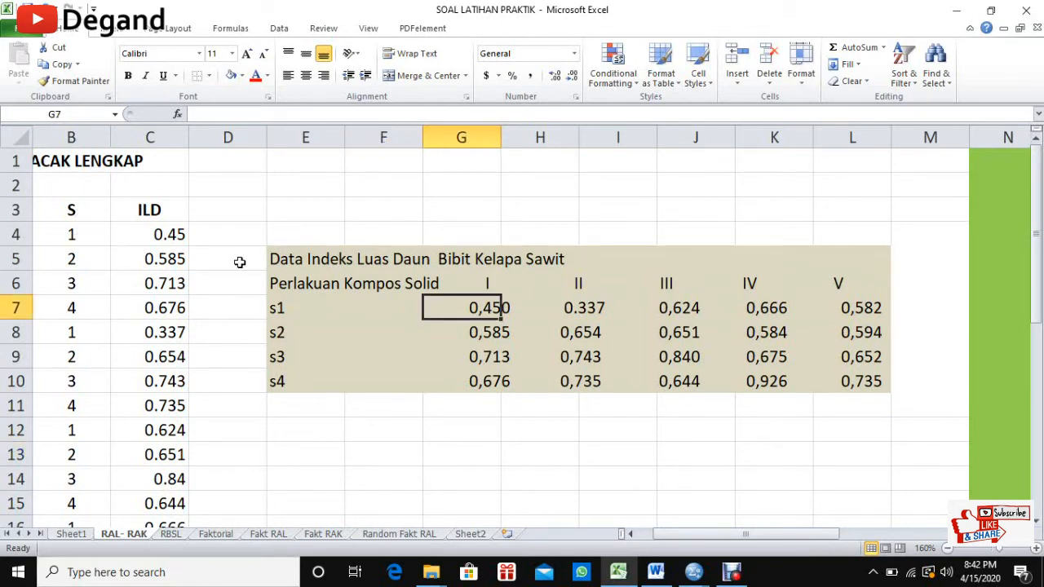
{"action": "left_click", "coordinate": [167, 234]}
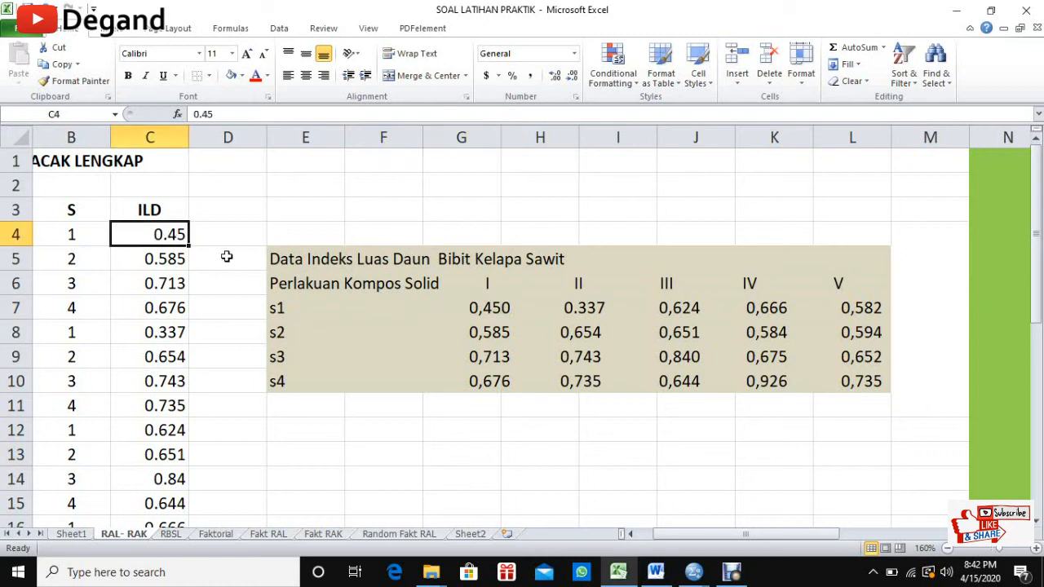
{"action": "left_click", "coordinate": [62, 258]}
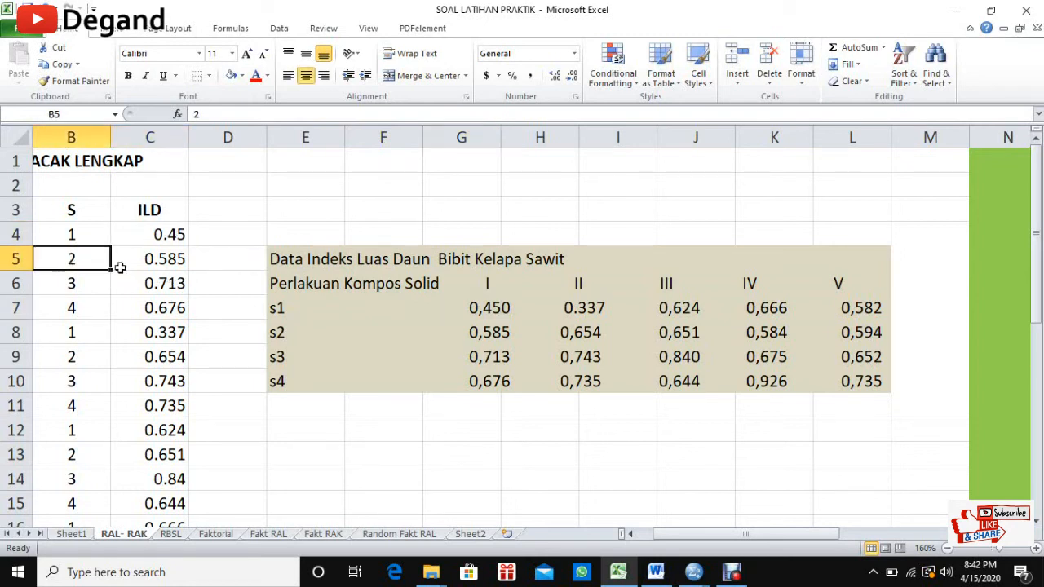
{"action": "left_click", "coordinate": [179, 262]}
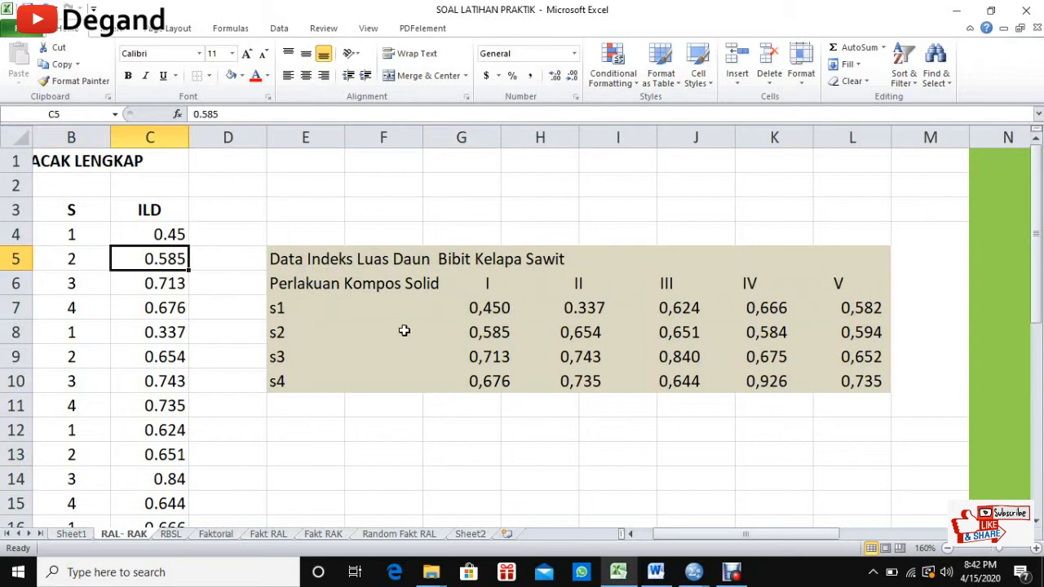
{"action": "left_click", "coordinate": [467, 333]}
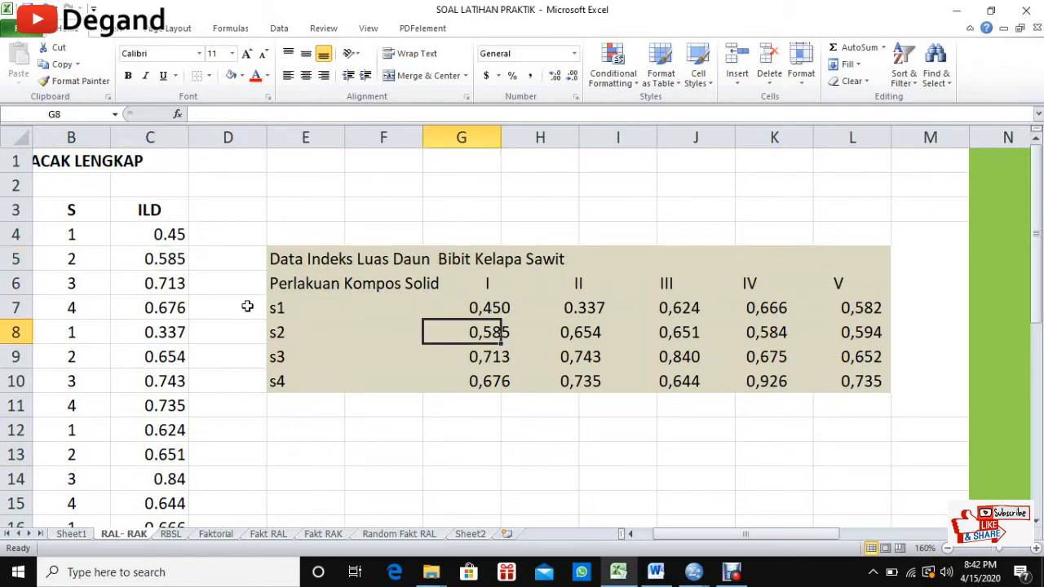
{"action": "left_click", "coordinate": [74, 283]}
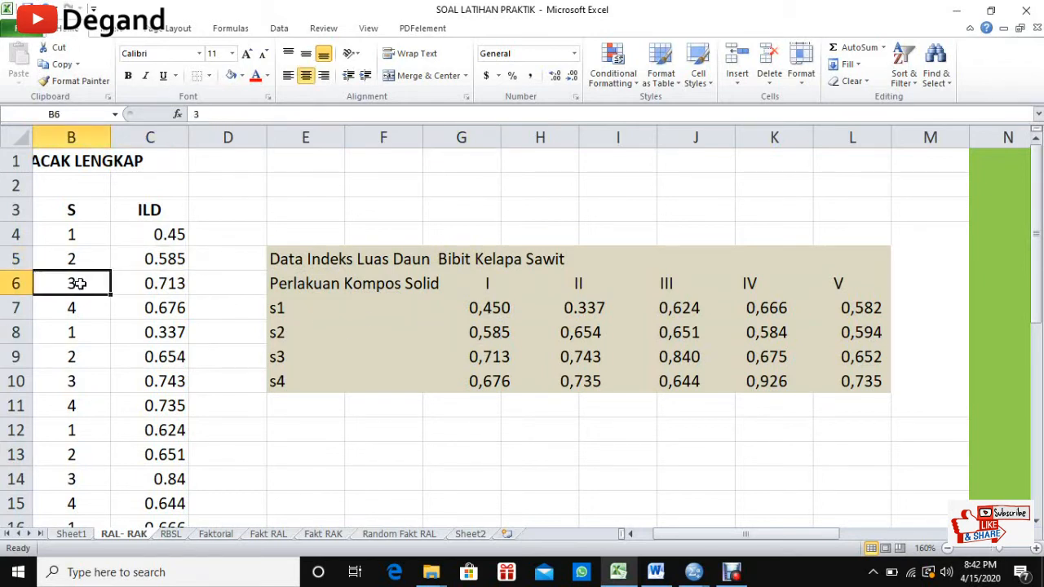
{"action": "left_click", "coordinate": [144, 285]}
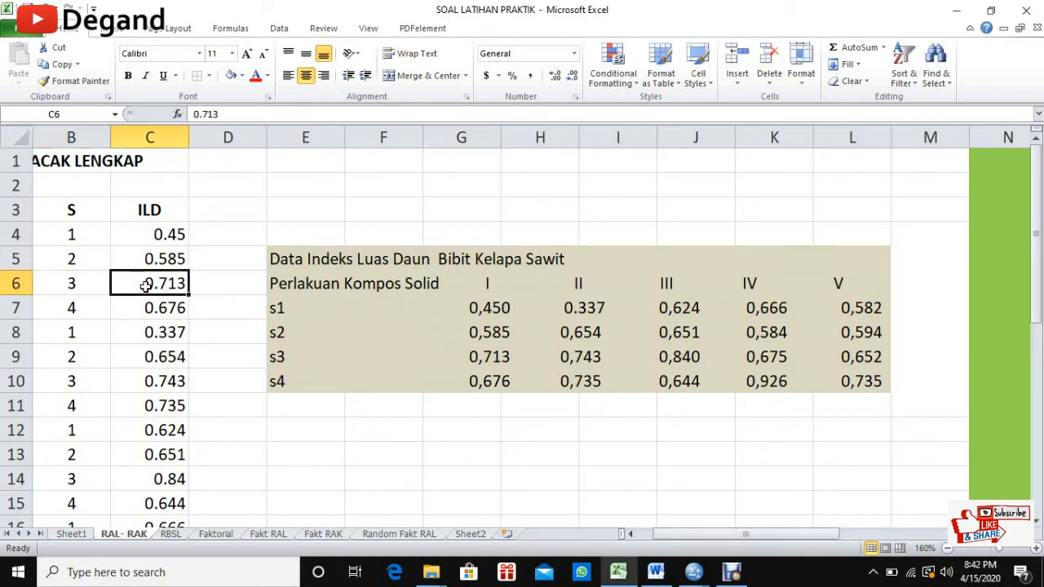
{"action": "left_click", "coordinate": [462, 359]}
{"action": "left_click", "coordinate": [81, 311]}
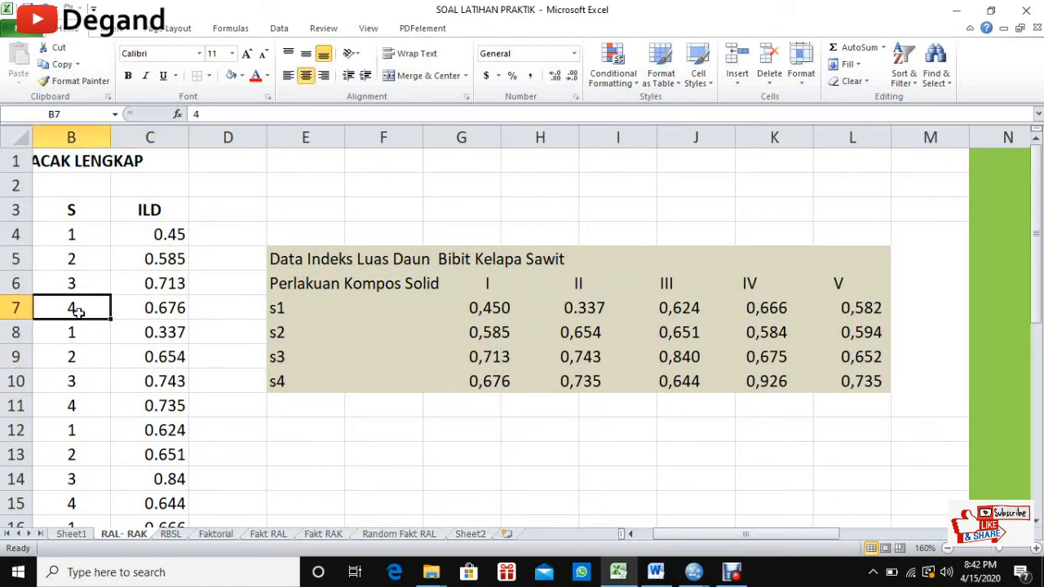
{"action": "left_click", "coordinate": [159, 316]}
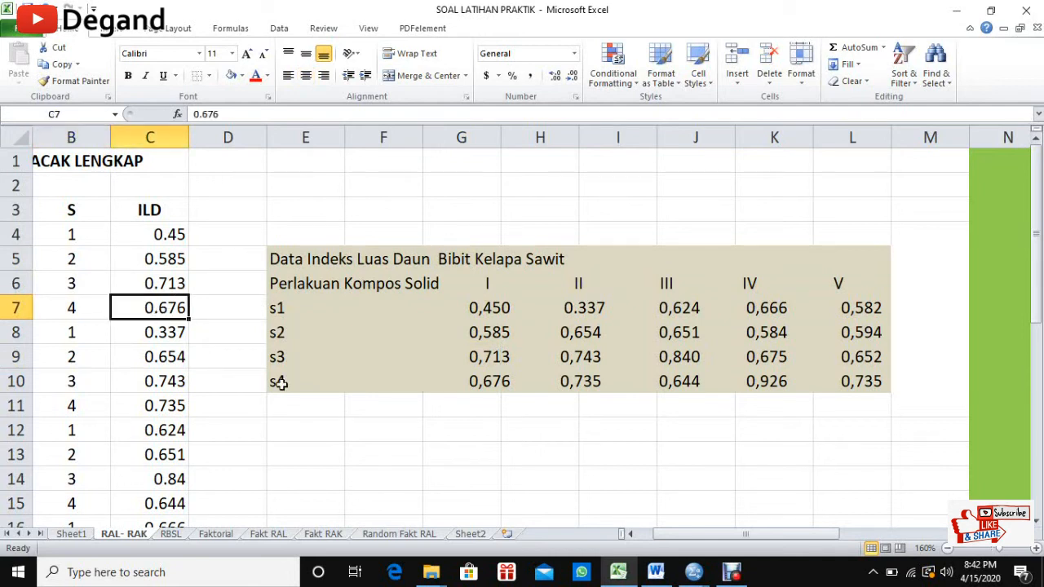
{"action": "left_click", "coordinate": [505, 385]}
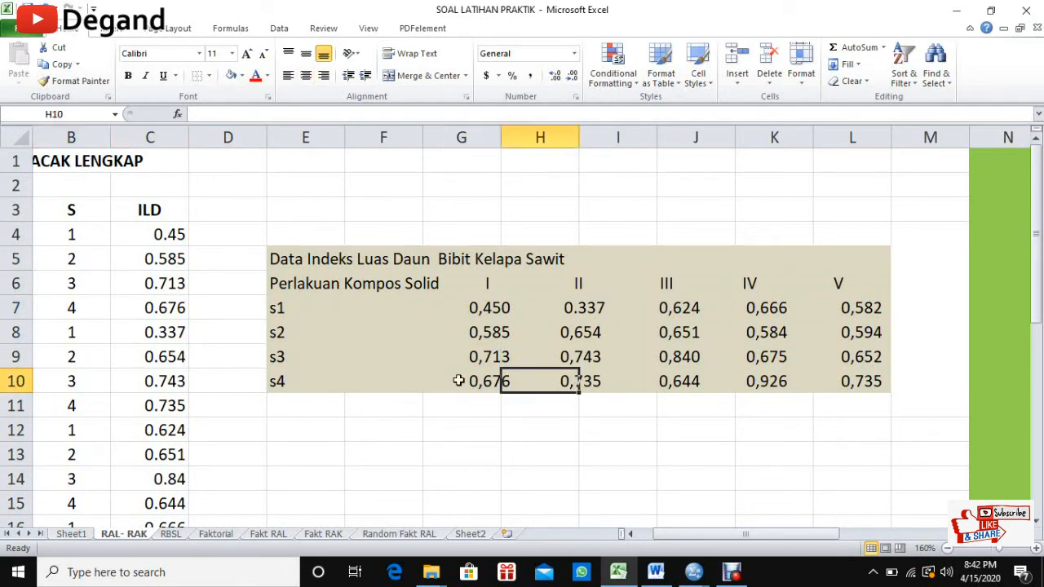
- Compare the remaining S and ILD rows, down to row 23, with replications II to V in the shaded table
{"action": "left_click", "coordinate": [75, 341]}
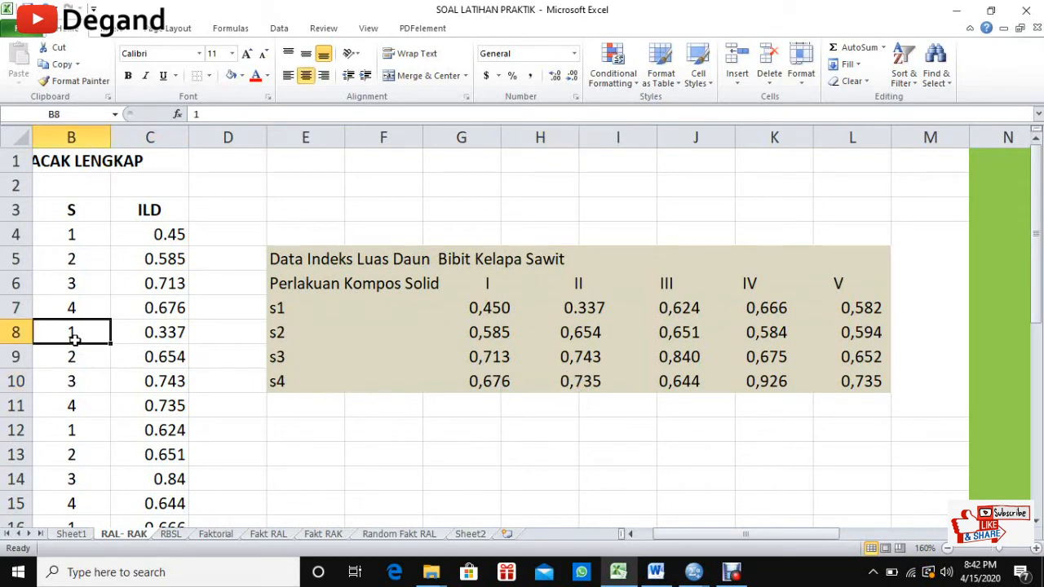
{"action": "left_click", "coordinate": [162, 334]}
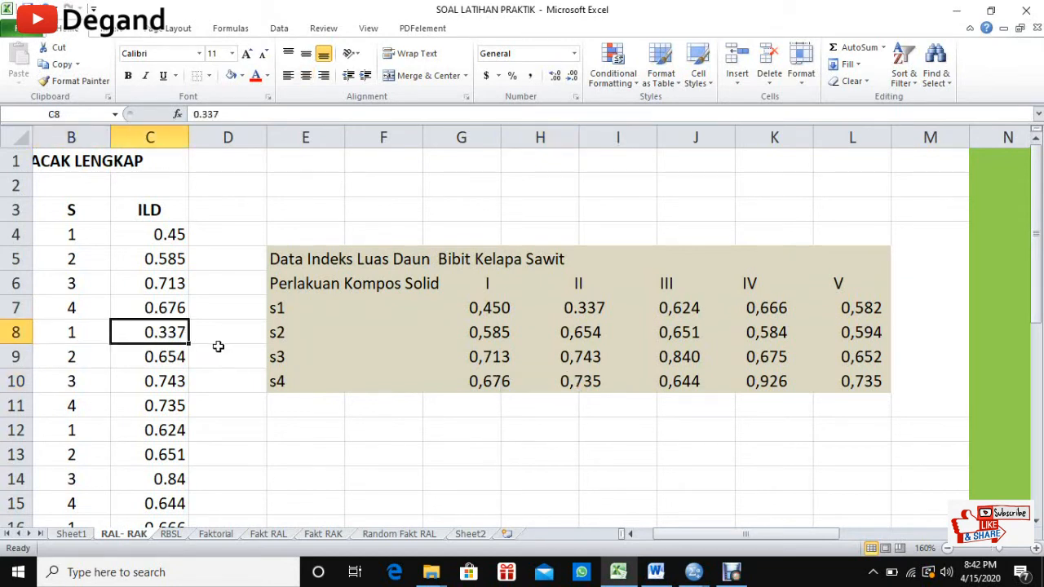
{"action": "double_click", "coordinate": [562, 309]}
{"action": "left_click", "coordinate": [599, 313]}
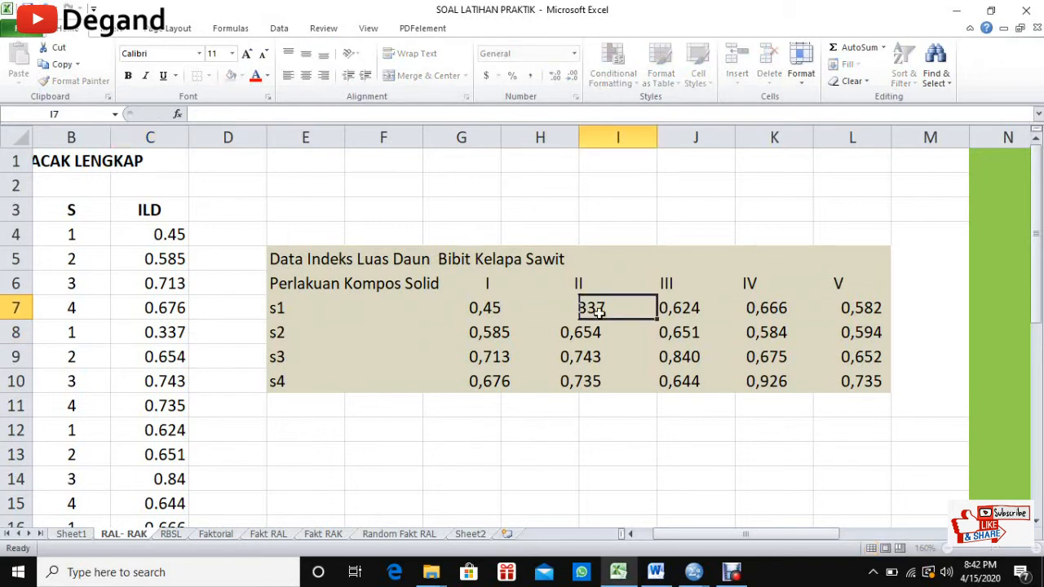
{"action": "left_click", "coordinate": [73, 357]}
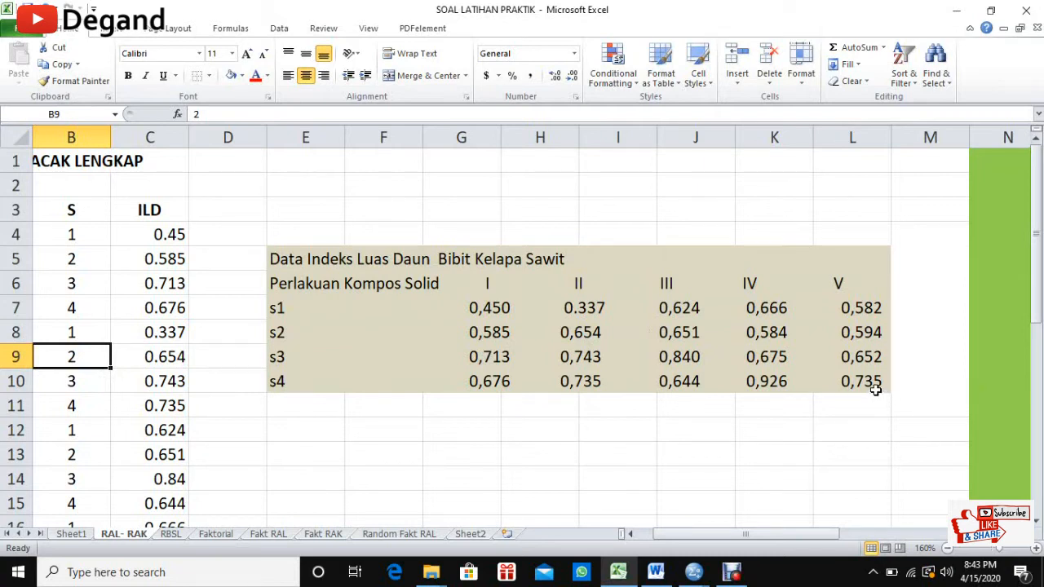
{"action": "scroll", "coordinate": [272, 426], "scroll_direction": "down", "scroll_amount": 3}
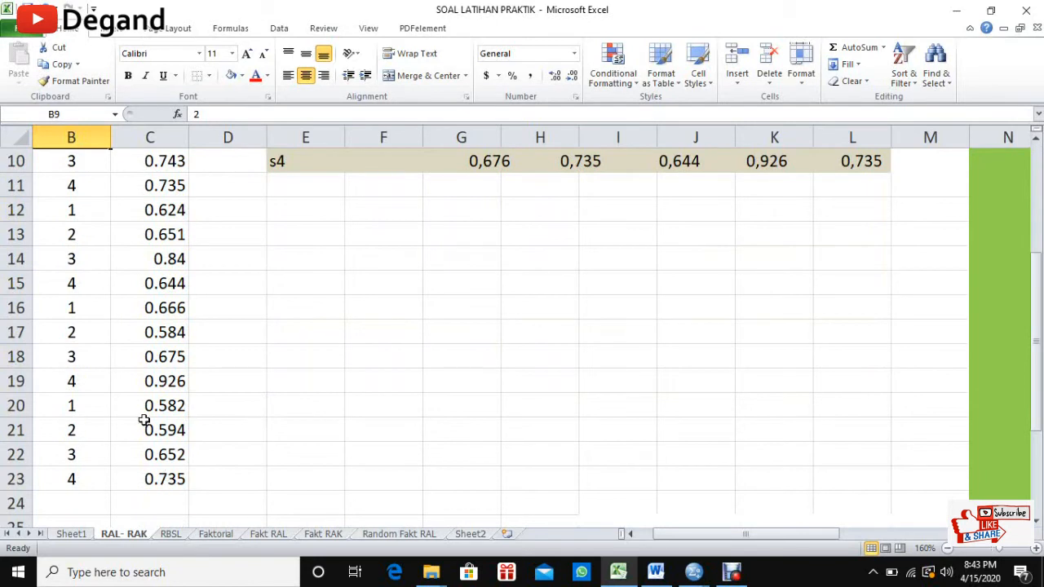
{"action": "scroll", "coordinate": [126, 371], "scroll_direction": "up", "scroll_amount": 3}
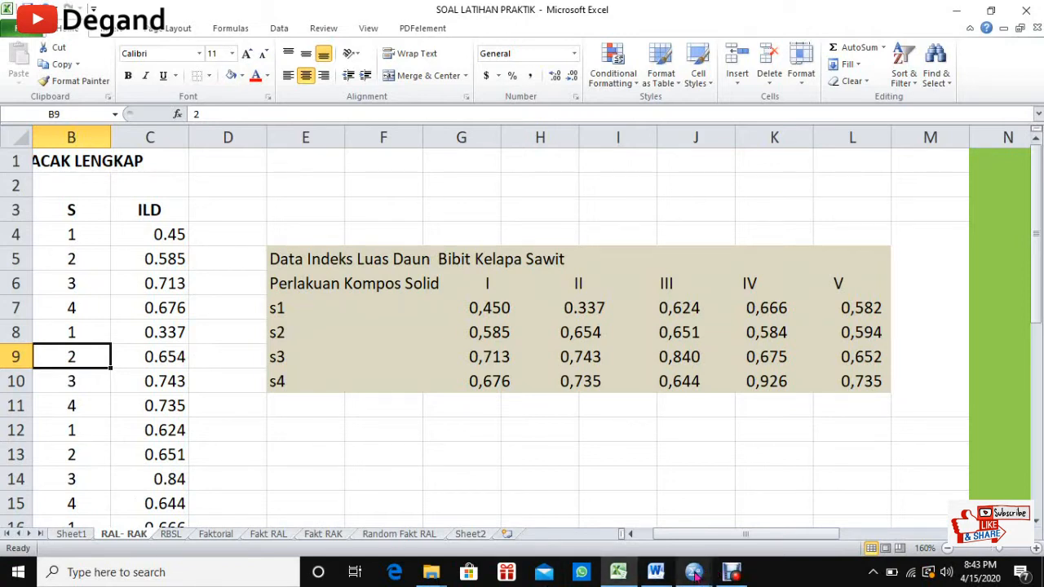
- Switch to IBM SPSS Statistics, dismiss its welcome dialog and bring up the empty Data Editor
{"action": "mouse_move", "coordinate": [695, 575]}
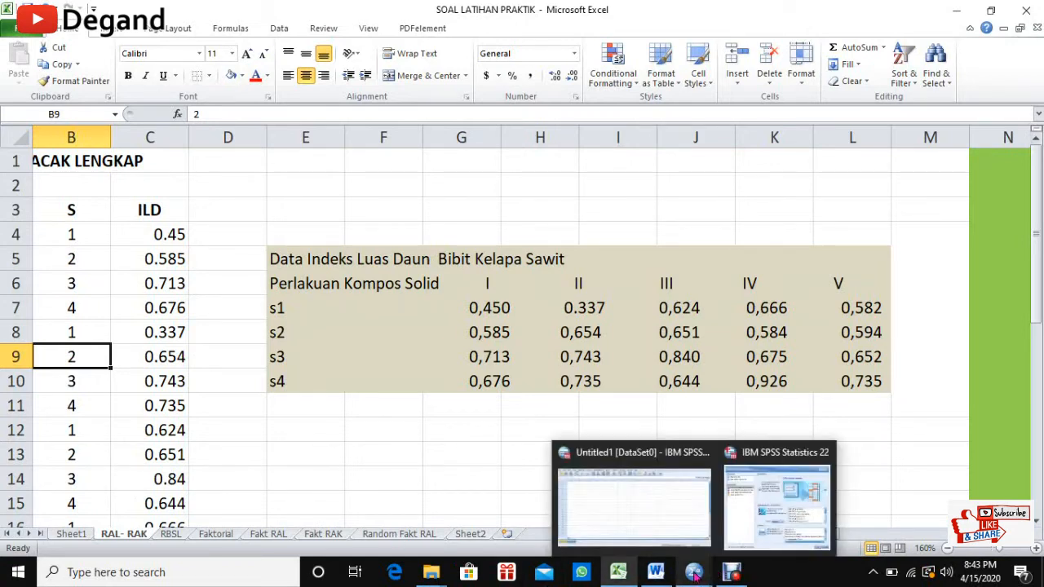
{"action": "left_click", "coordinate": [742, 519]}
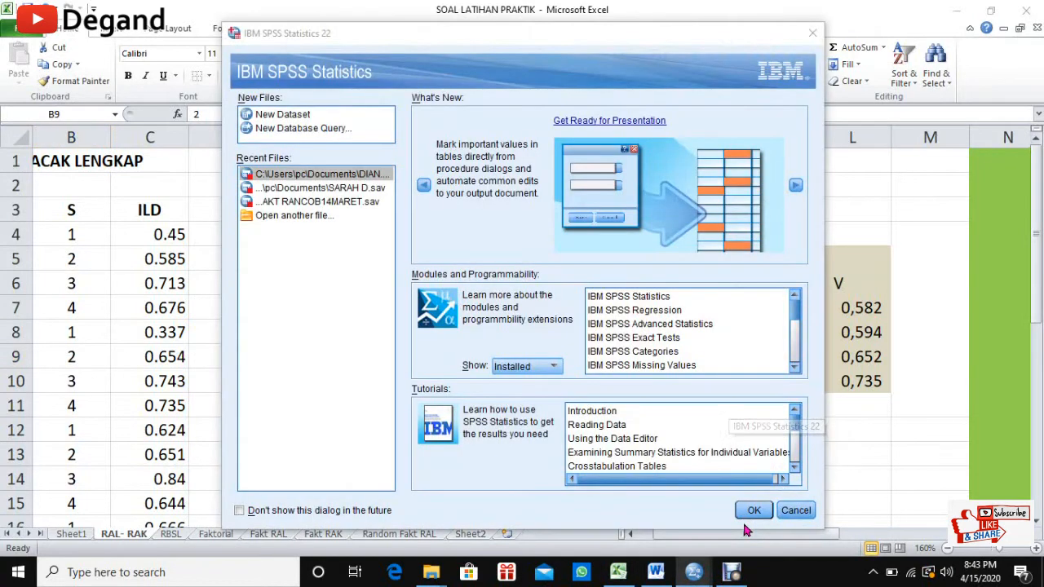
{"action": "left_click", "coordinate": [791, 511]}
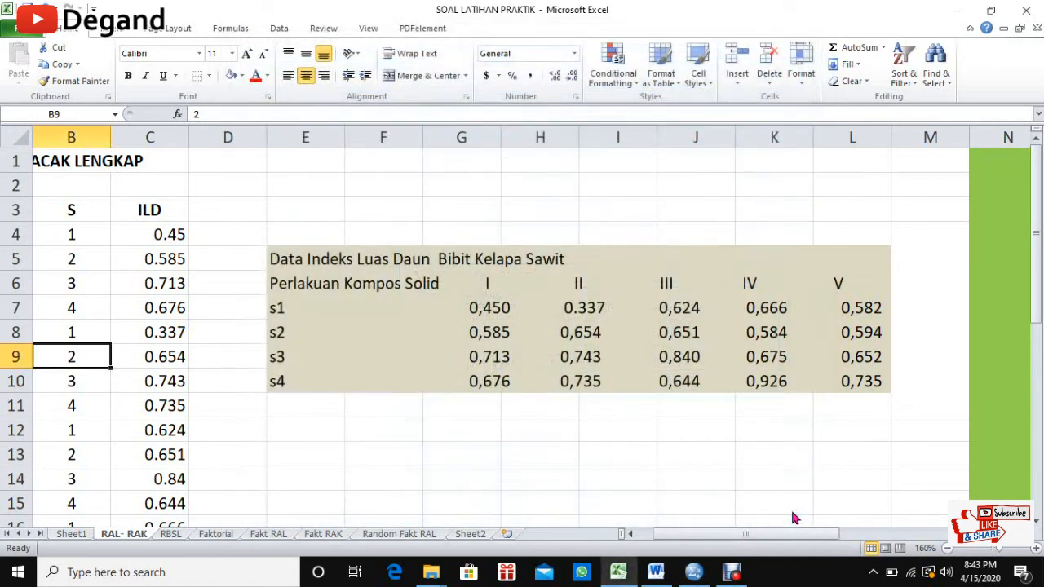
{"action": "left_click", "coordinate": [693, 573]}
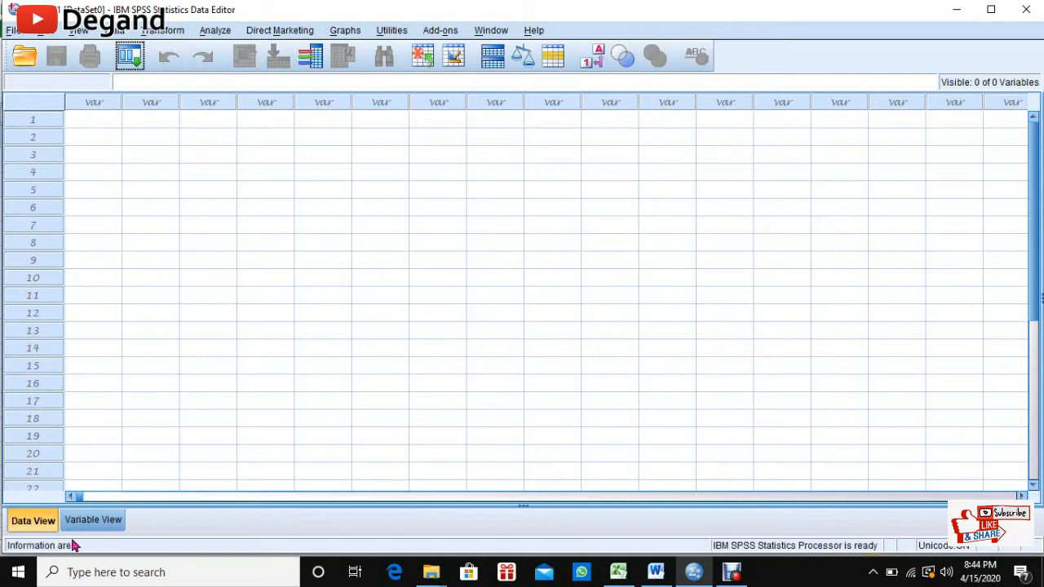
- Examine the layouts of the empty dataset's Variable View and Data View
{"action": "left_click", "coordinate": [93, 521]}
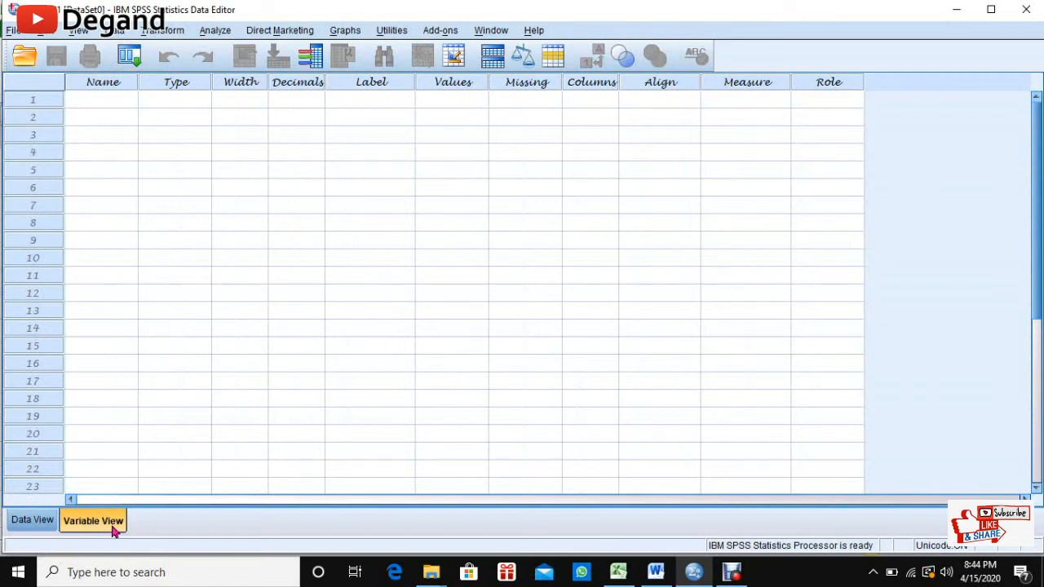
{"action": "left_click", "coordinate": [33, 520]}
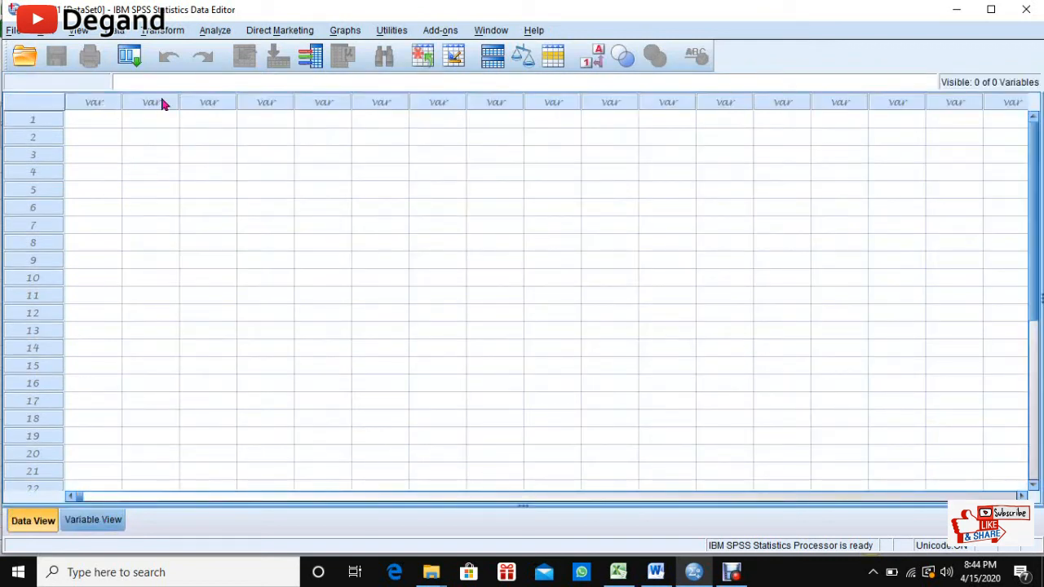
{"action": "left_click", "coordinate": [97, 522]}
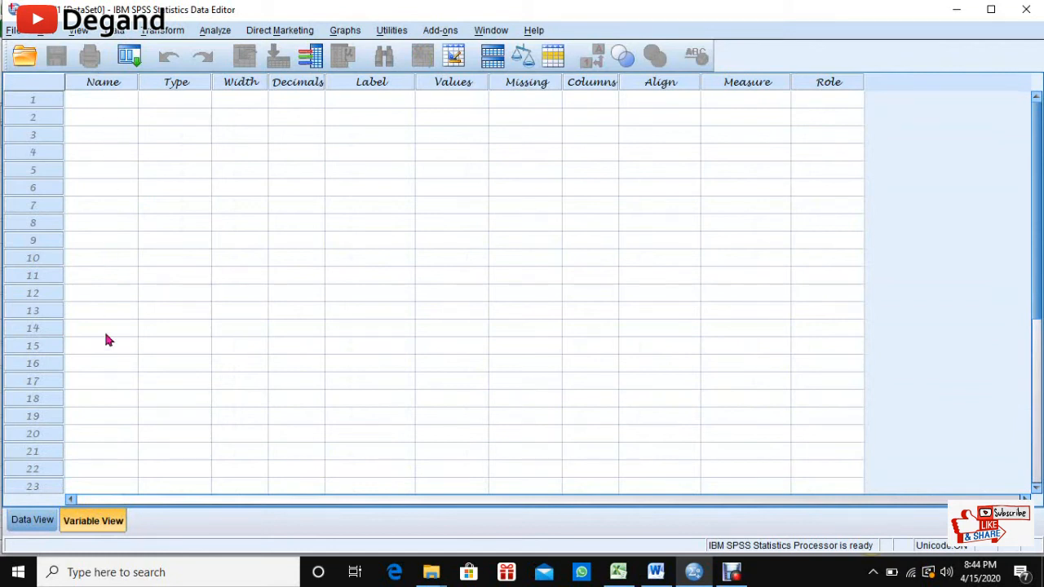
{"action": "left_click", "coordinate": [26, 526]}
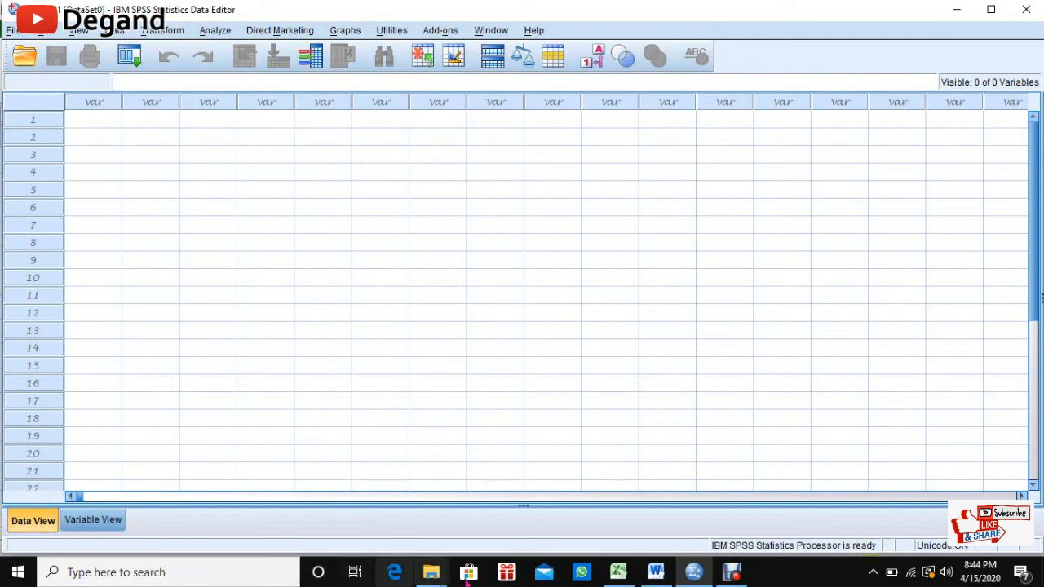
- Switch to the Excel workbook and copy the S and ILD values in cells B4:C23, without the headers
{"action": "left_click", "coordinate": [618, 575]}
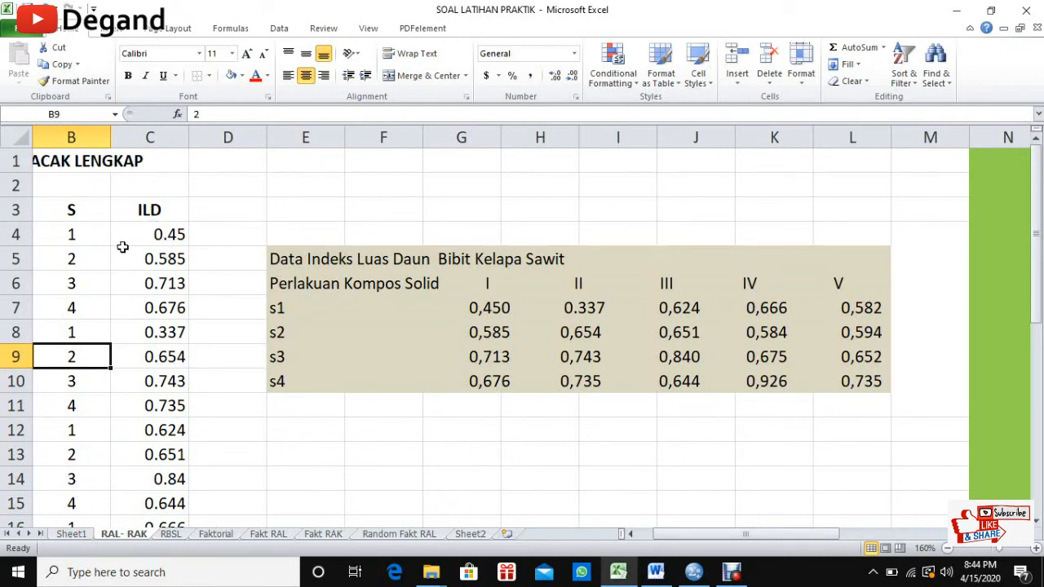
{"action": "left_click", "coordinate": [53, 235]}
{"action": "left_click_drag", "start_coordinate": [52, 232], "coordinate": [128, 459]}
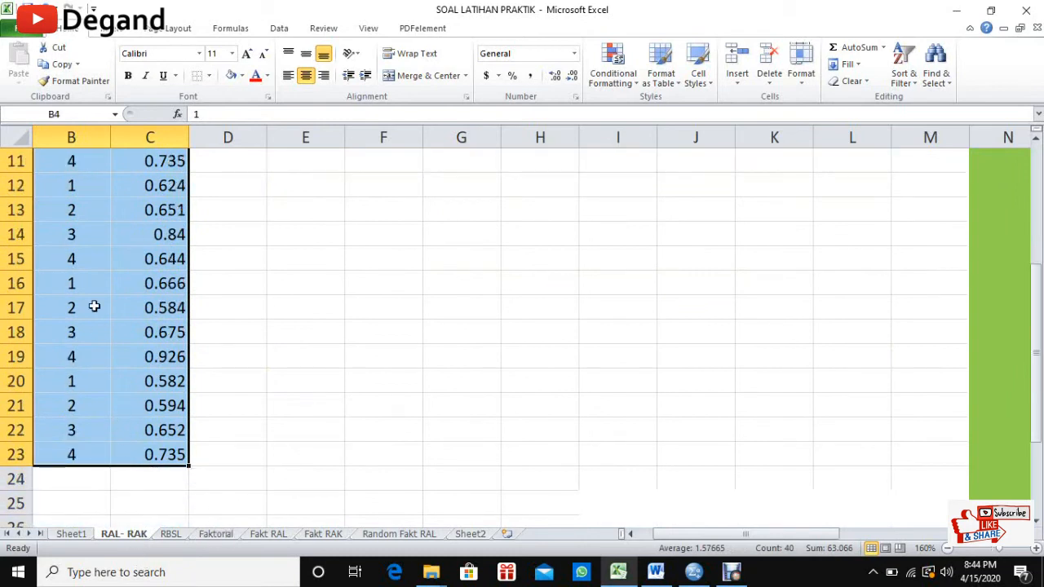
{"action": "left_click", "coordinate": [51, 65]}
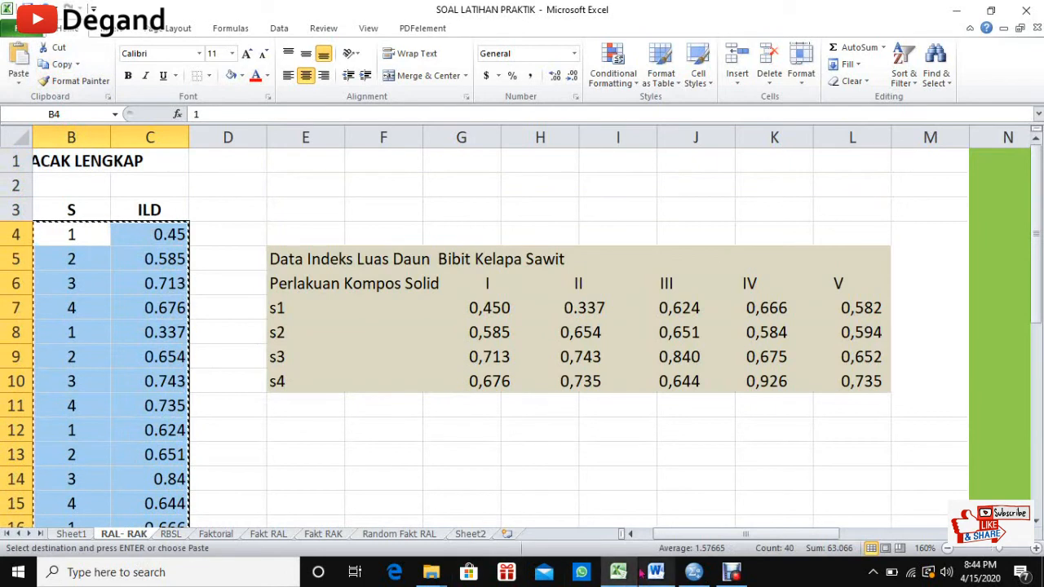
- Switch to IBM SPSS Statistics and paste the copied S and ILD values into Data View, starting at the first cell
{"action": "left_click", "coordinate": [694, 571]}
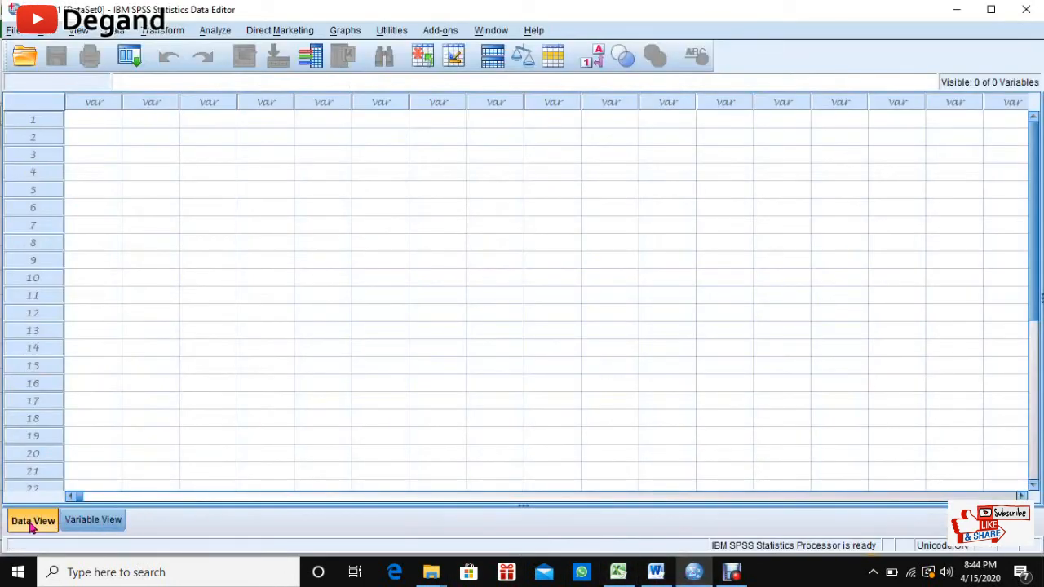
{"action": "left_click", "coordinate": [79, 121]}
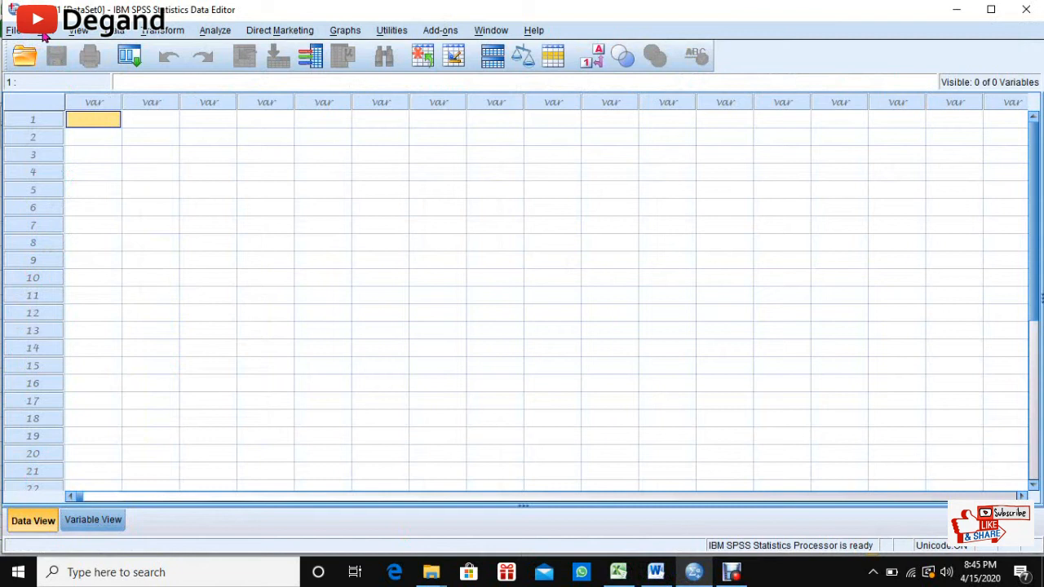
{"action": "left_click", "coordinate": [15, 33]}
{"action": "left_click", "coordinate": [59, 168]}
{"action": "left_click", "coordinate": [45, 33]}
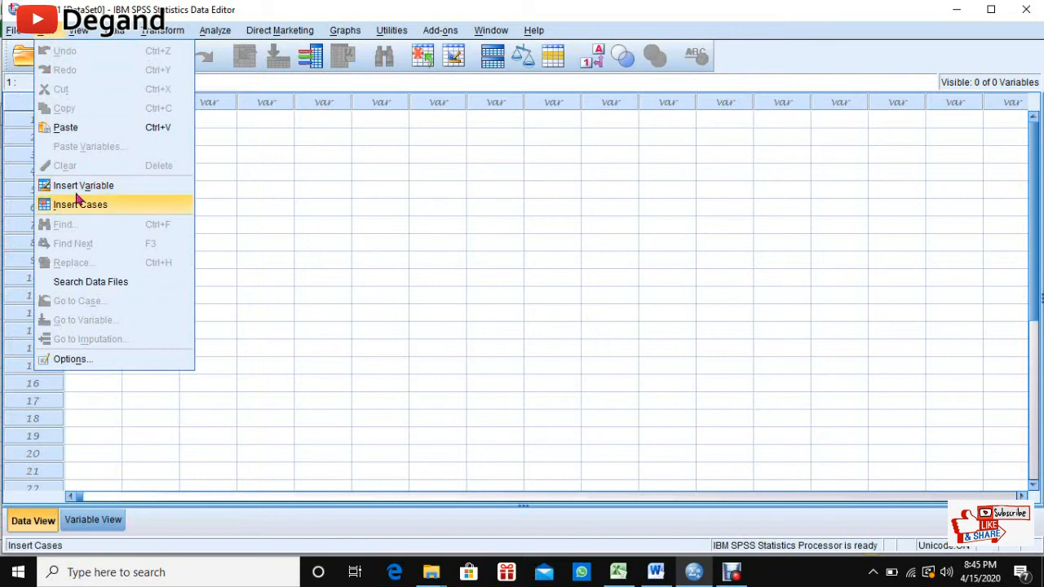
{"action": "left_click", "coordinate": [67, 130]}
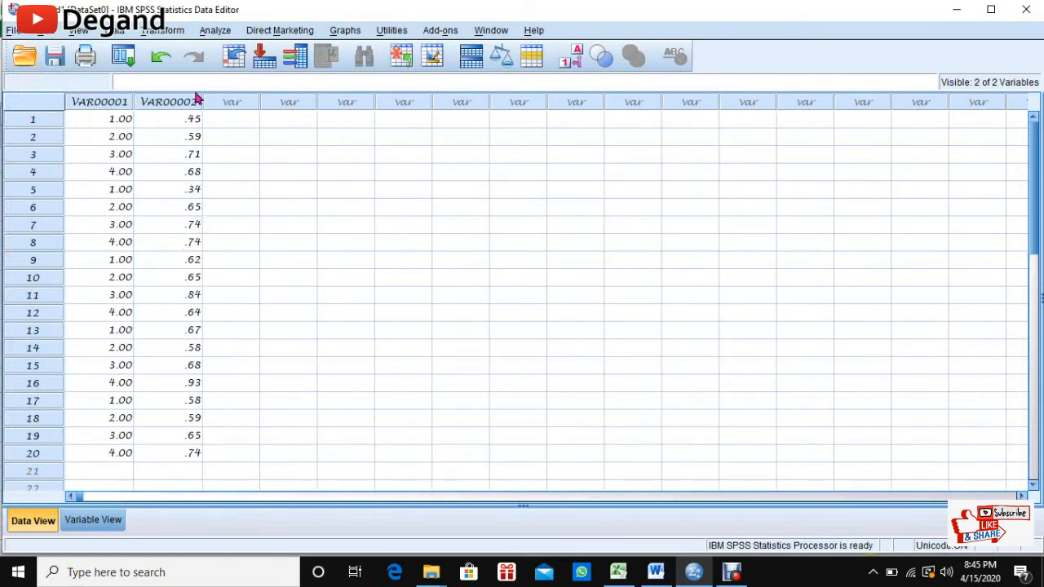
- Widen the second variable's column slightly and check the pasted values down to row 20
{"action": "left_click_drag", "start_coordinate": [201, 99], "coordinate": [210, 103]}
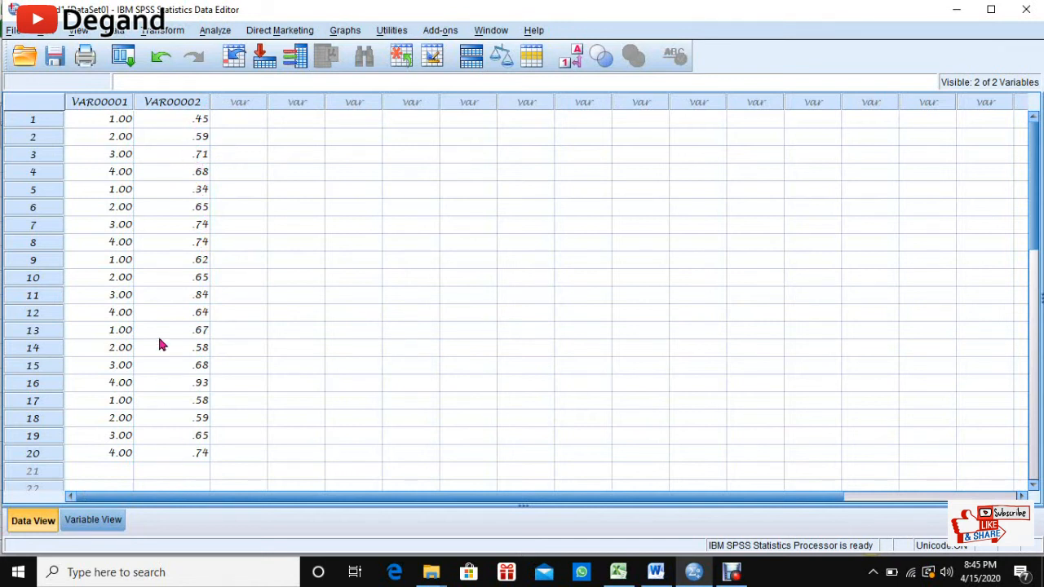
{"action": "scroll", "coordinate": [161, 350], "scroll_direction": "down", "scroll_amount": 2}
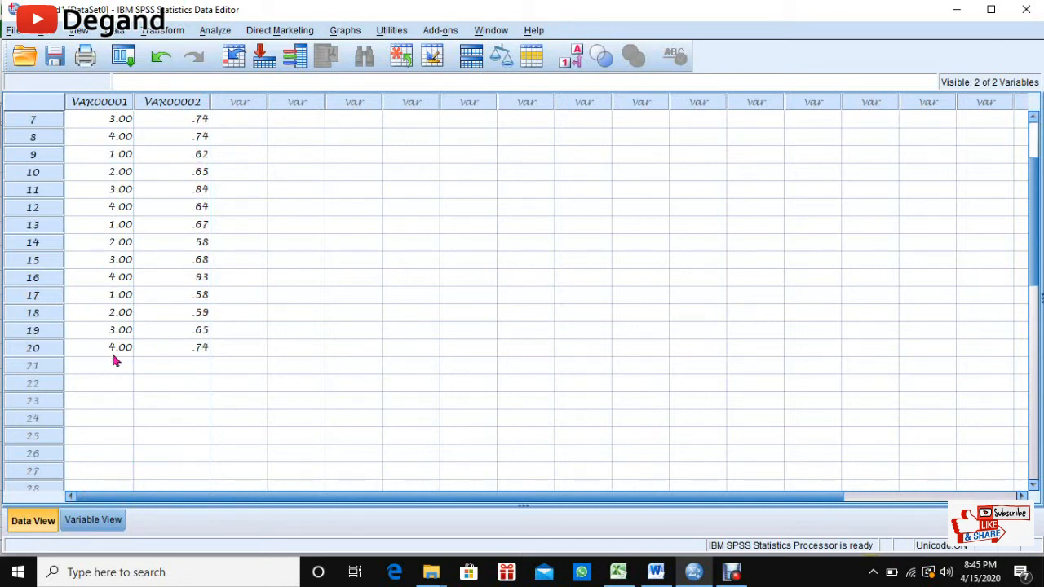
{"action": "scroll", "coordinate": [161, 359], "scroll_direction": "up", "scroll_amount": 2}
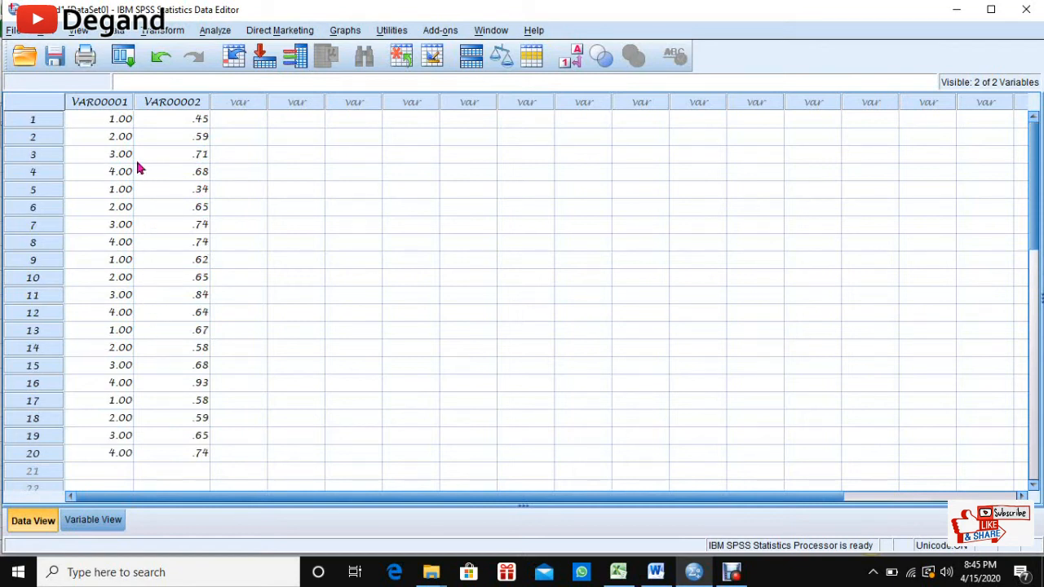
{"action": "scroll", "coordinate": [202, 327], "scroll_direction": "down", "scroll_amount": 2}
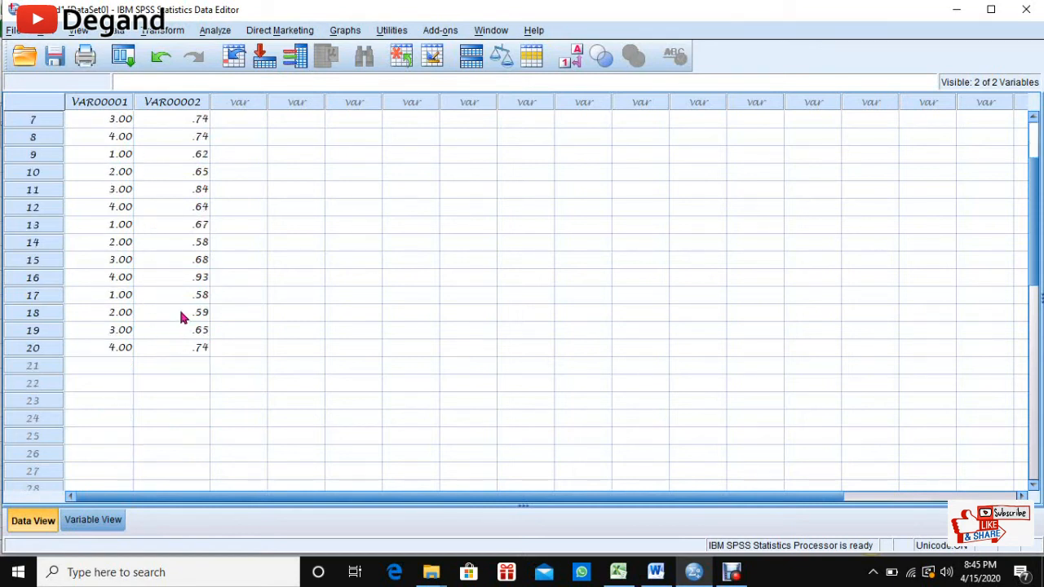
{"action": "scroll", "coordinate": [172, 245], "scroll_direction": "up", "scroll_amount": 2}
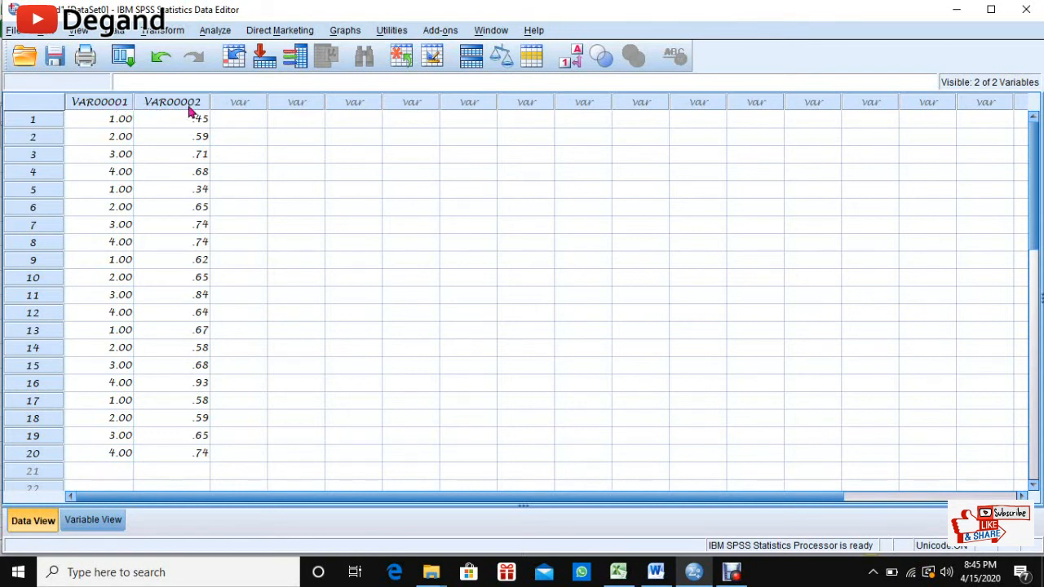
- Rename the first variable as S in Variable View and set its decimals to 0
{"action": "left_click", "coordinate": [98, 520]}
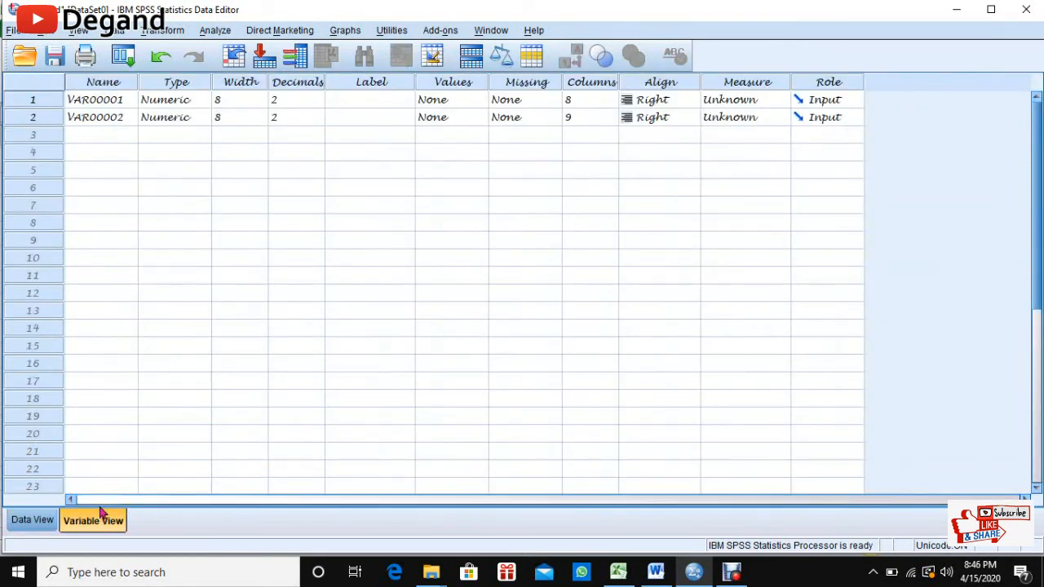
{"action": "left_click", "coordinate": [80, 106]}
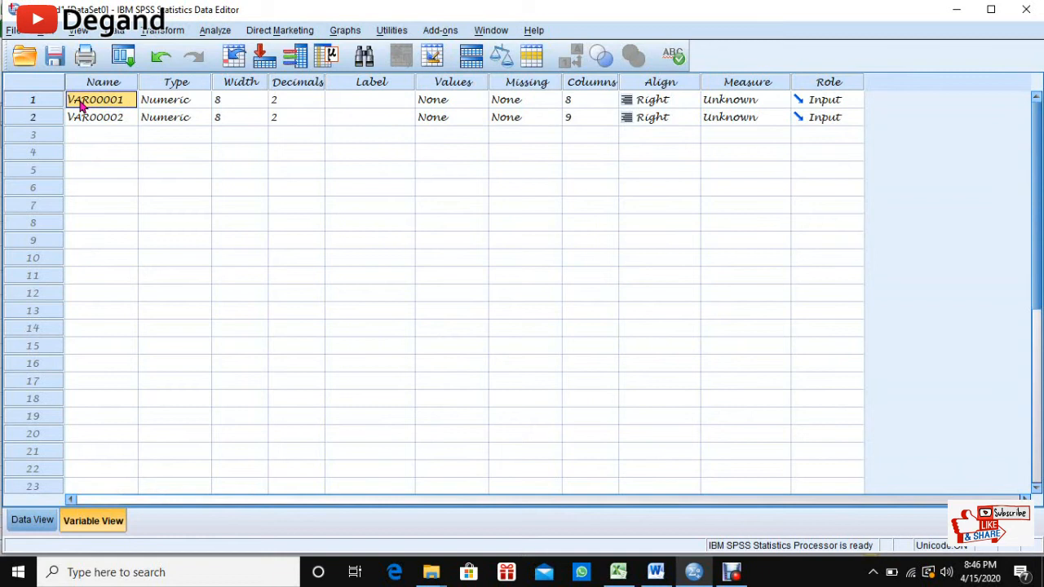
{"action": "type", "text": "s"}
{"action": "key", "text": "BackSpace"}
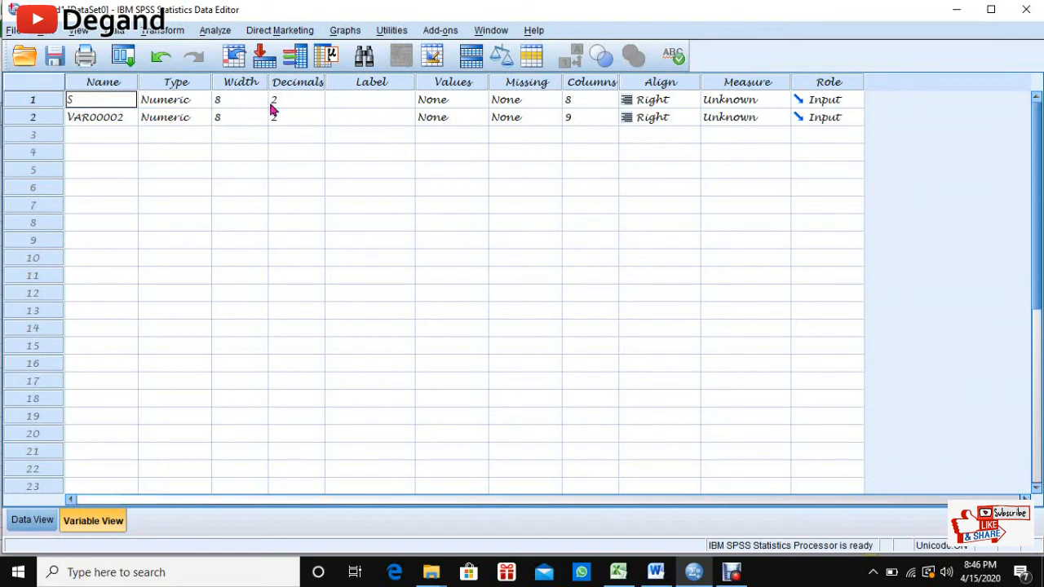
{"action": "left_click", "coordinate": [317, 105]}
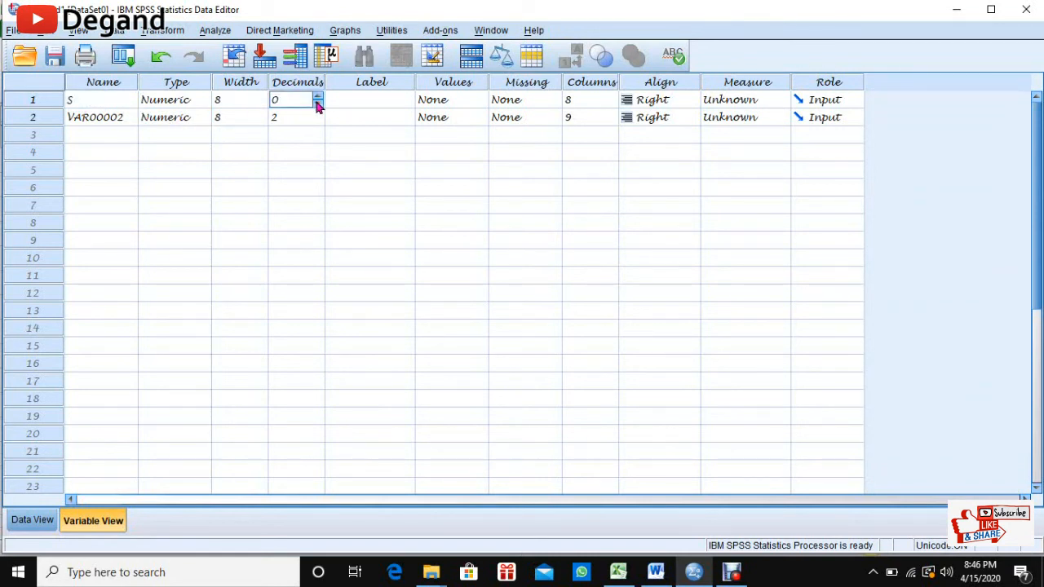
- Give the first variable the label "Kompos solid"
{"action": "left_click", "coordinate": [345, 100]}
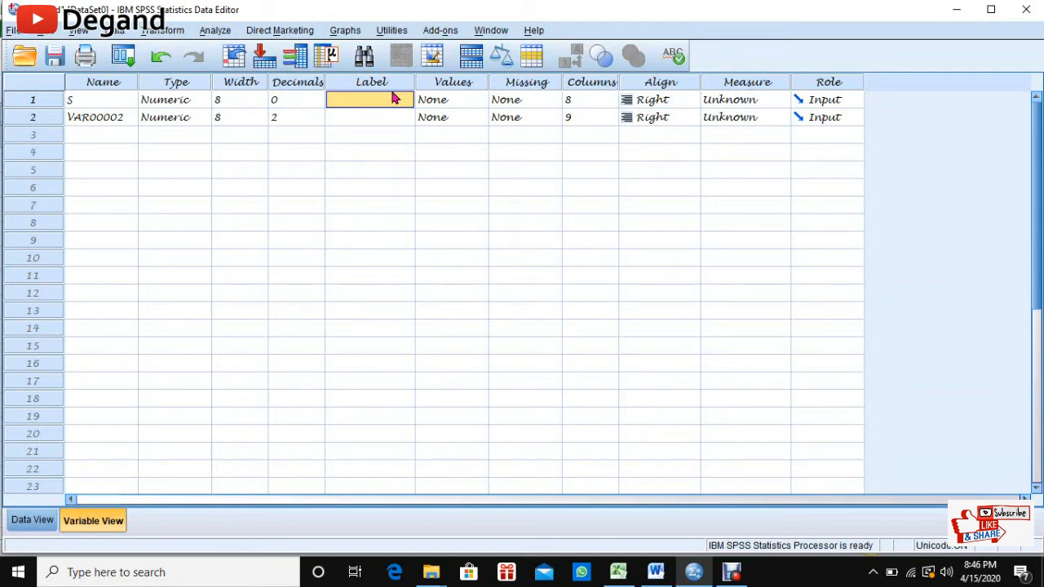
{"action": "type", "text": "k"}
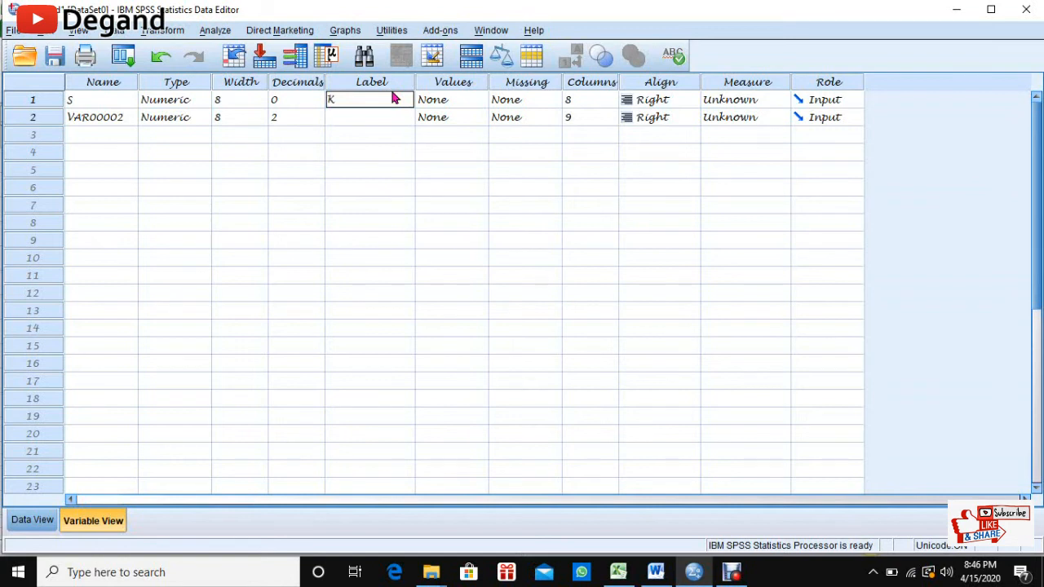
{"action": "type", "text": "ompos"}
{"action": "key", "text": "shift+space"}
{"action": "type", "text": "solid"}
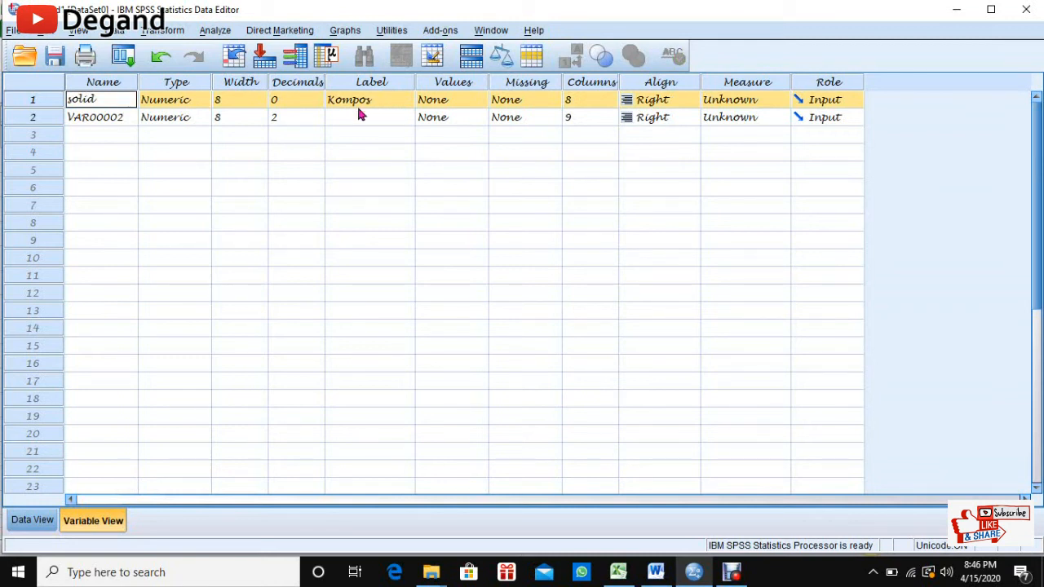
{"action": "left_click", "coordinate": [378, 102]}
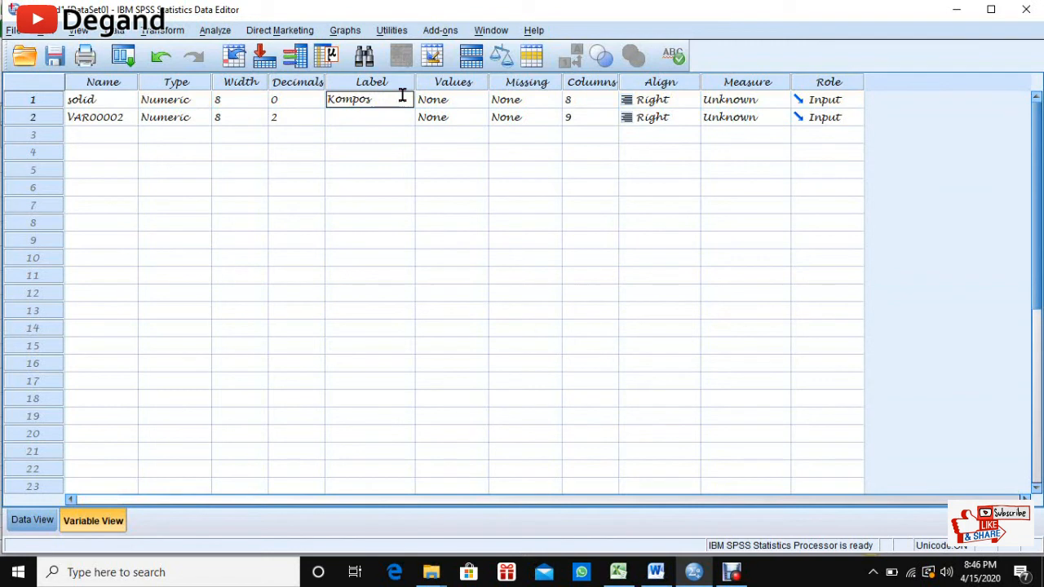
{"action": "type", "text": "solid"}
{"action": "key", "text": "BackSpace"}
- Restore the first variable's name to S and check its column in Data View
{"action": "left_click", "coordinate": [75, 99]}
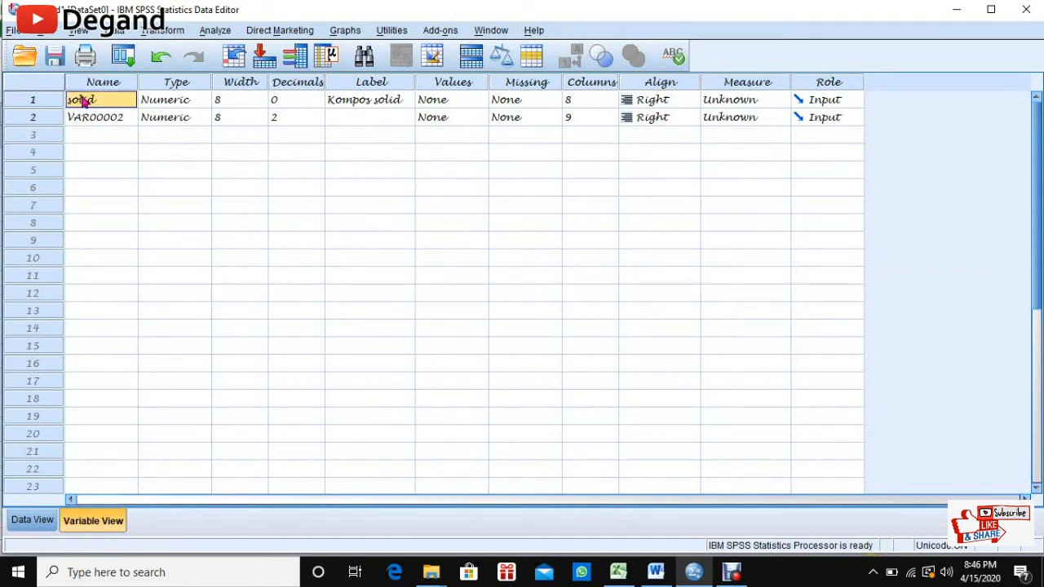
{"action": "type", "text": "S"}
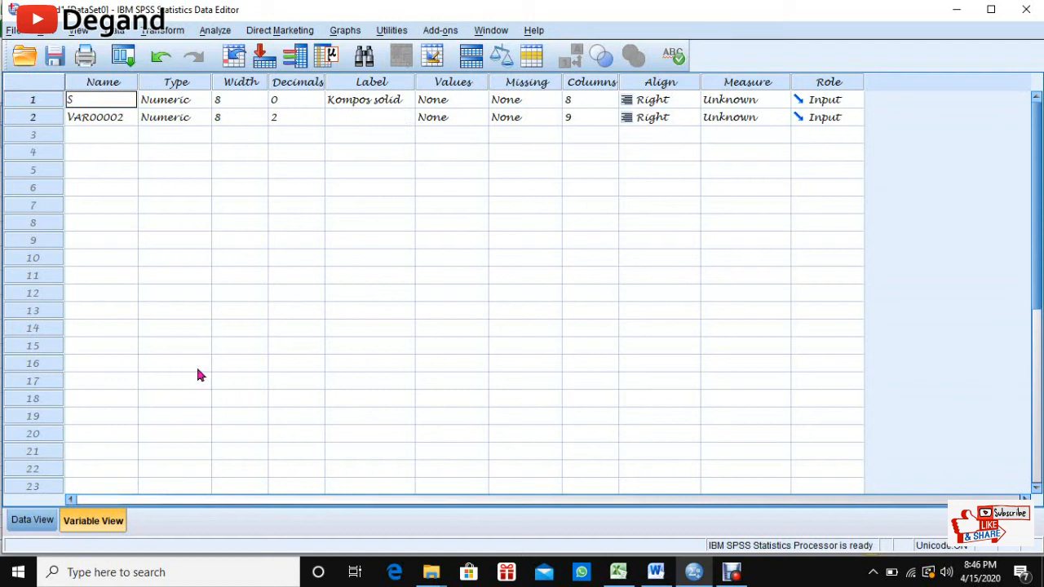
{"action": "left_click", "coordinate": [27, 521]}
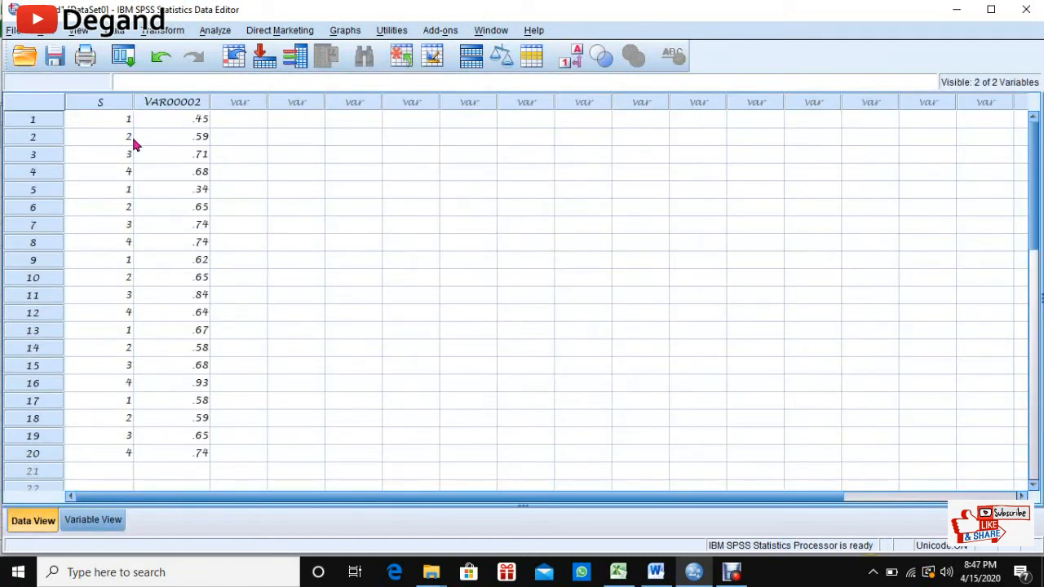
{"action": "left_click", "coordinate": [88, 522]}
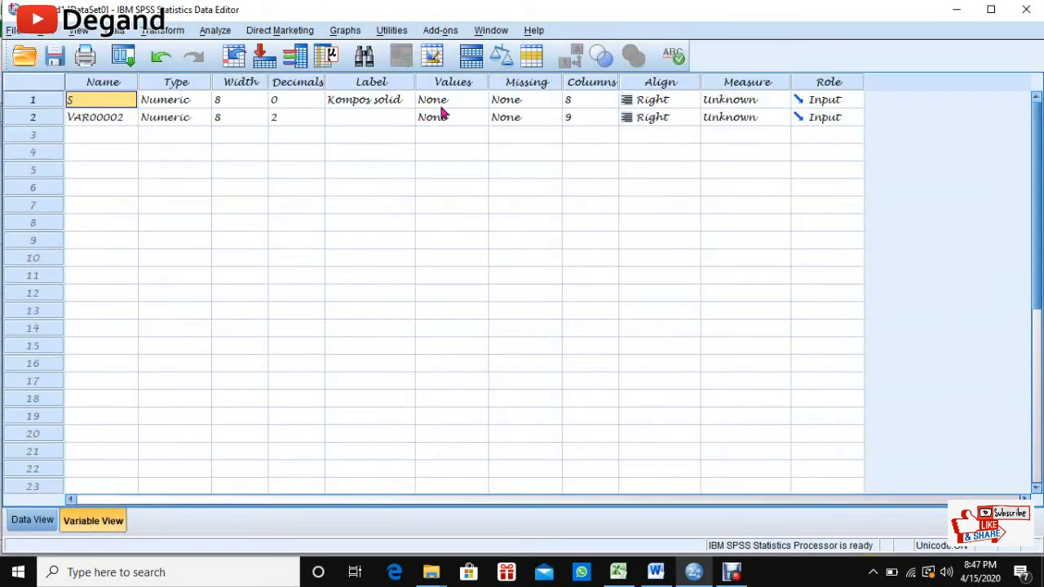
- Open the value labels of variable S and add the label s1 for value 1
{"action": "left_click", "coordinate": [483, 103]}
{"action": "left_click", "coordinate": [482, 102]}
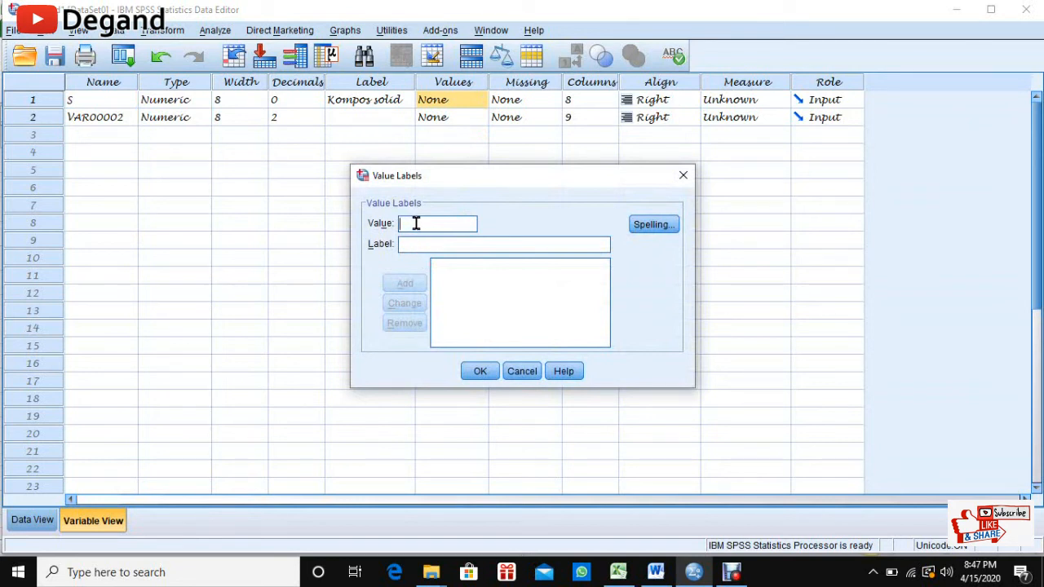
{"action": "type", "text": "1"}
{"action": "left_click", "coordinate": [424, 246]}
{"action": "type", "text": "S11"}
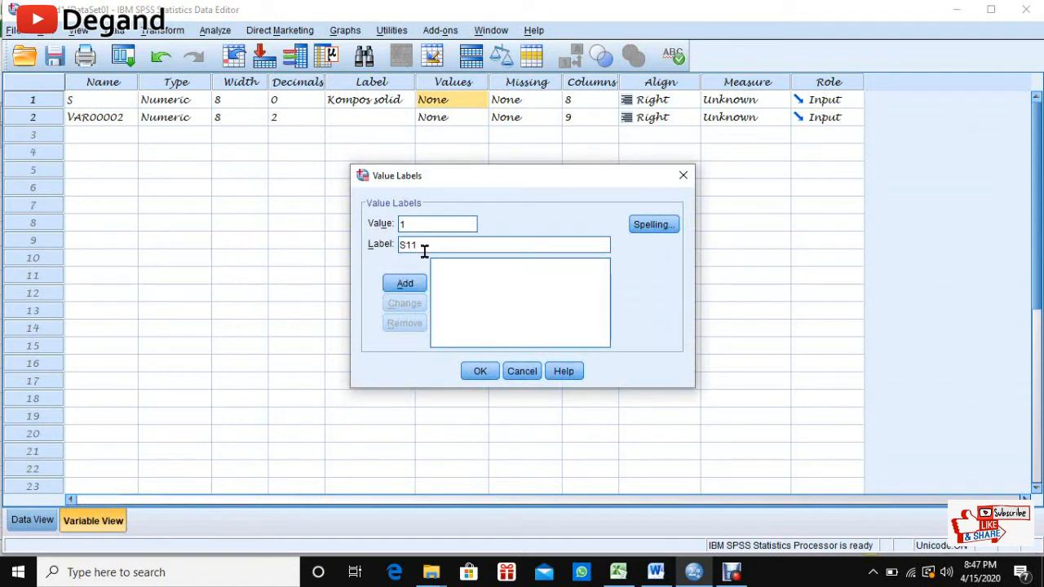
{"action": "key", "text": "BackSpace"}
{"action": "key", "text": "BackSpace"}
{"action": "key", "text": "BackSpace"}
{"action": "type", "text": "S1"}
{"action": "key", "text": "BackSpace"}
{"action": "key", "text": "BackSpace"}
{"action": "type", "text": "s1"}
{"action": "left_click", "coordinate": [401, 281]}
- Add the value labels s2 for value 2 and s3 for value 3
{"action": "type", "text": "2"}
{"action": "left_click", "coordinate": [447, 238]}
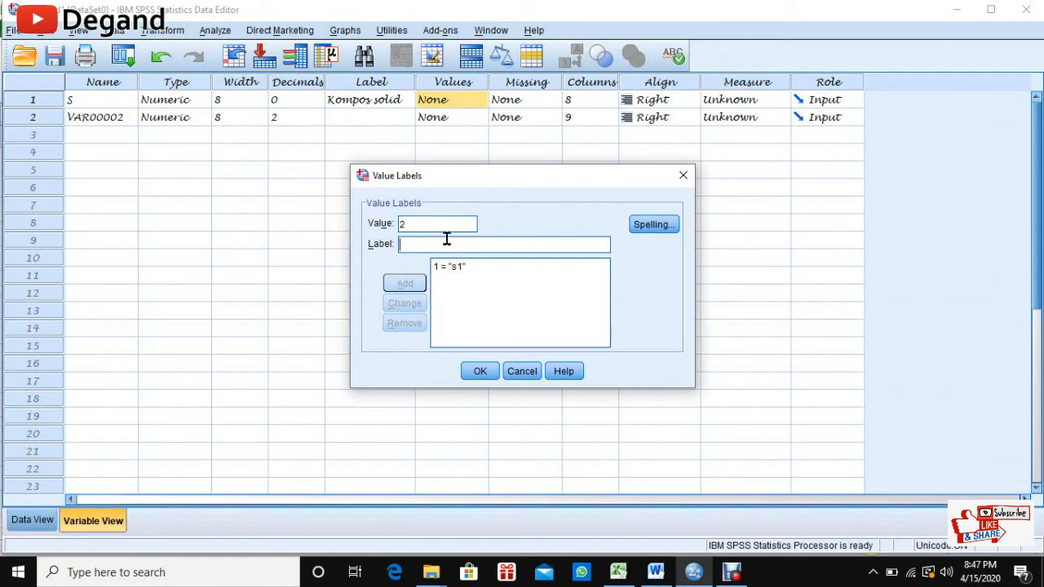
{"action": "type", "text": "s2"}
{"action": "left_click", "coordinate": [412, 288]}
{"action": "type", "text": "3"}
{"action": "left_click", "coordinate": [408, 246]}
{"action": "type", "text": "s3"}
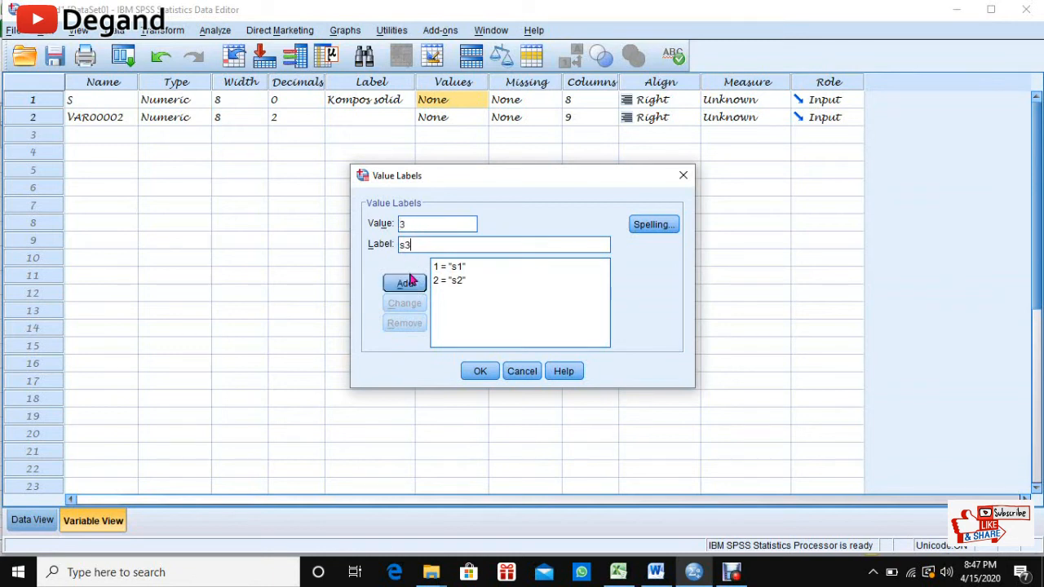
{"action": "left_click", "coordinate": [403, 284]}
- Add the value label s4 for value 4 and apply the value labels to variable S
{"action": "type", "text": "4"}
{"action": "left_click", "coordinate": [410, 246]}
{"action": "type", "text": "s"}
{"action": "left_click", "coordinate": [416, 285]}
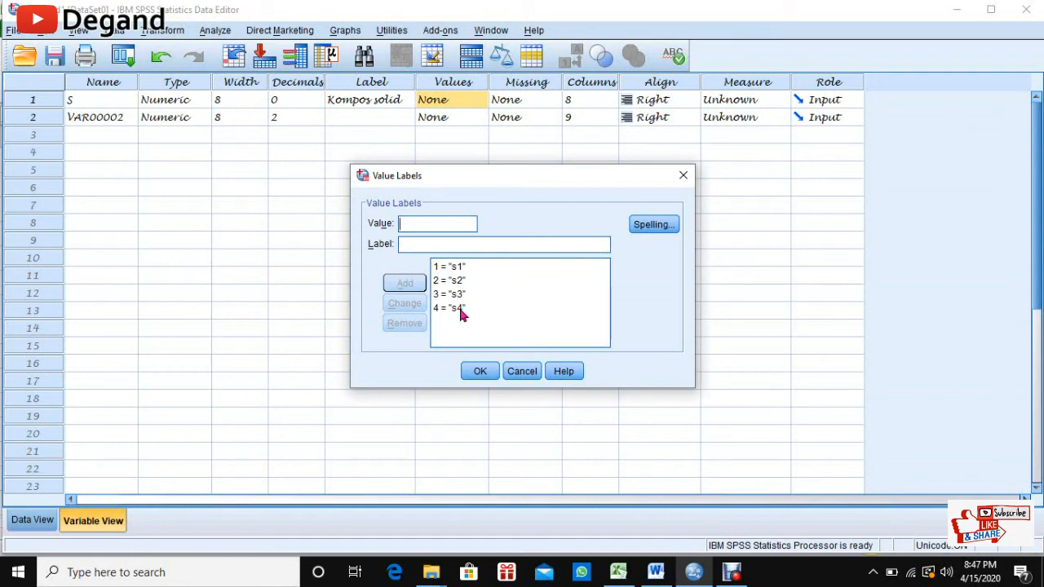
{"action": "left_click", "coordinate": [478, 375]}
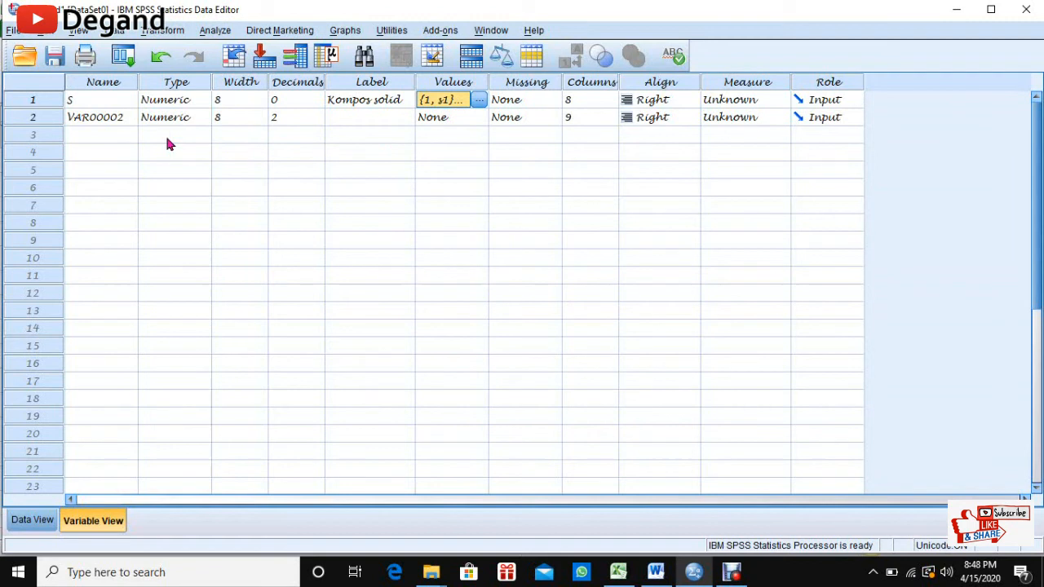
- Rename the second variable as ILD, set its decimals to 3 and check its values in Data View
{"action": "left_click", "coordinate": [109, 122]}
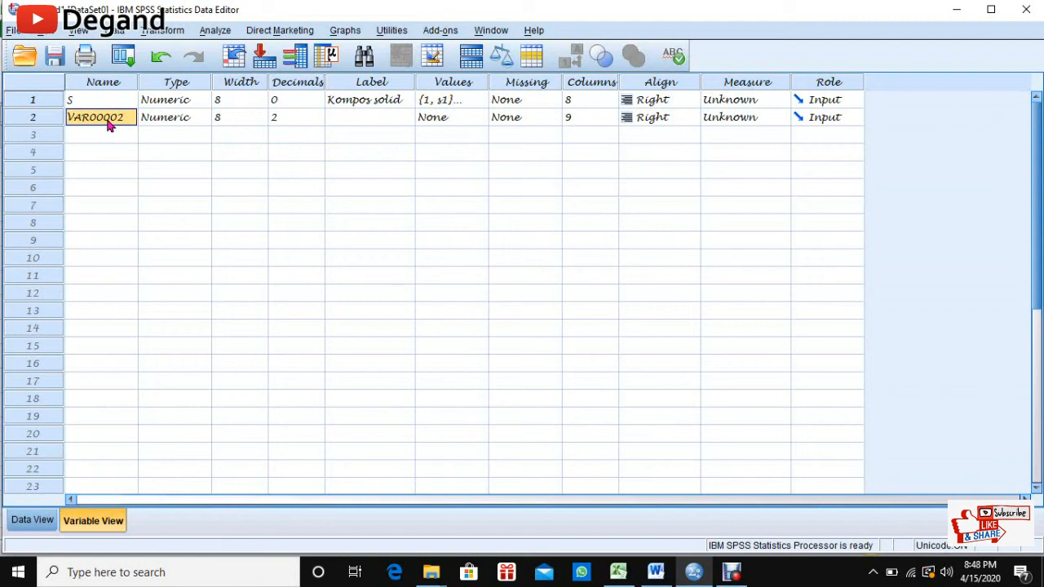
{"action": "type", "text": "ILD"}
{"action": "left_click", "coordinate": [317, 122]}
{"action": "left_click", "coordinate": [318, 120]}
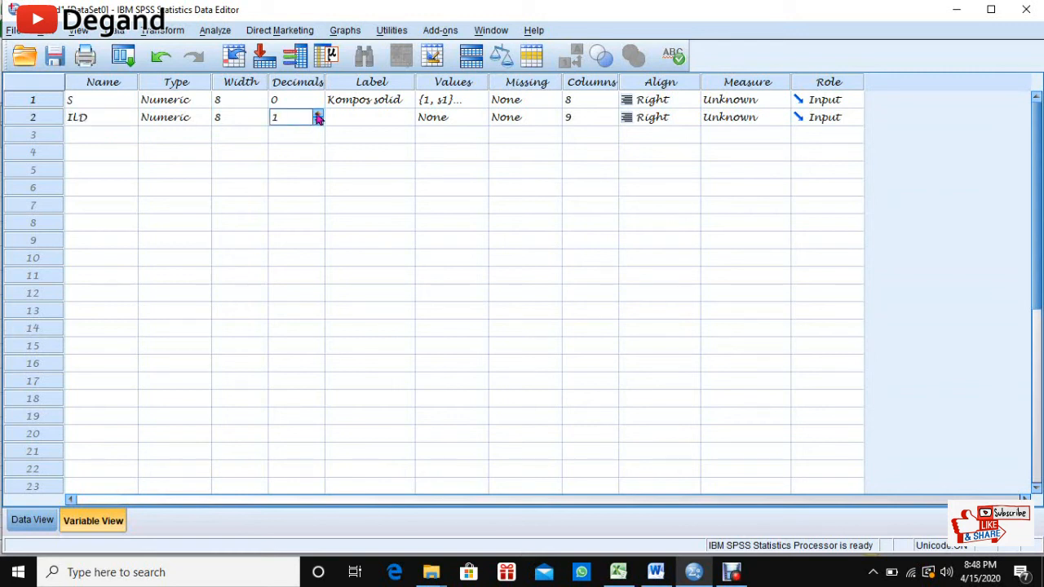
{"action": "left_click", "coordinate": [318, 115]}
{"action": "left_click", "coordinate": [43, 519]}
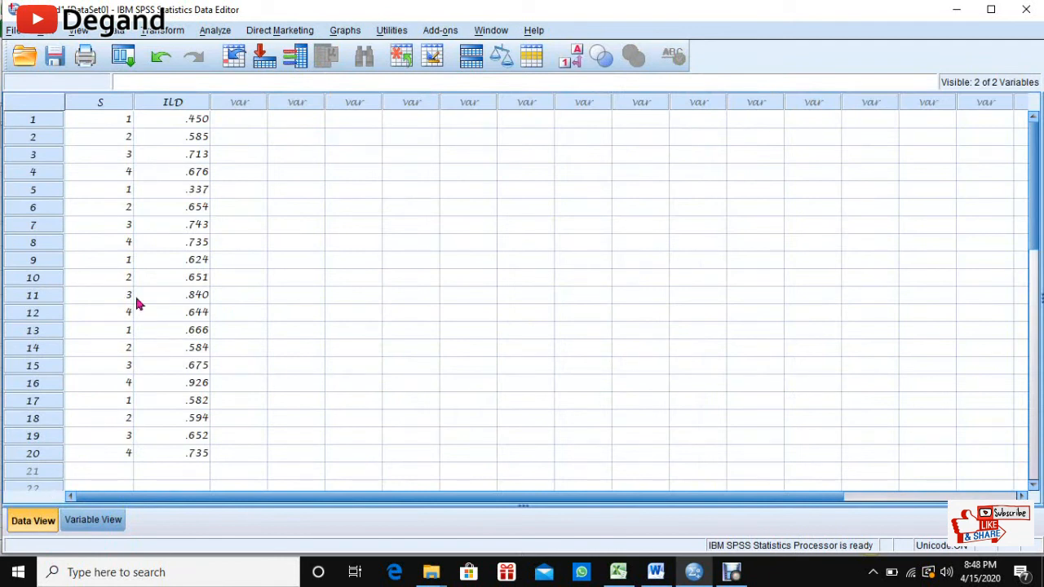
{"action": "left_click", "coordinate": [93, 519]}
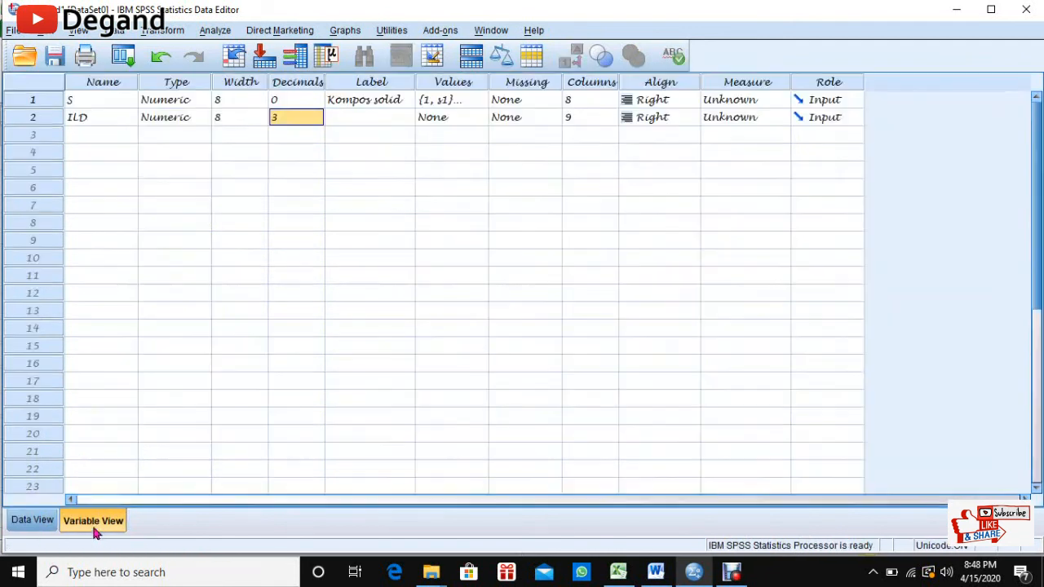
- Give the ILD variable the label "Indeks Luas Daun"
{"action": "left_click", "coordinate": [365, 120]}
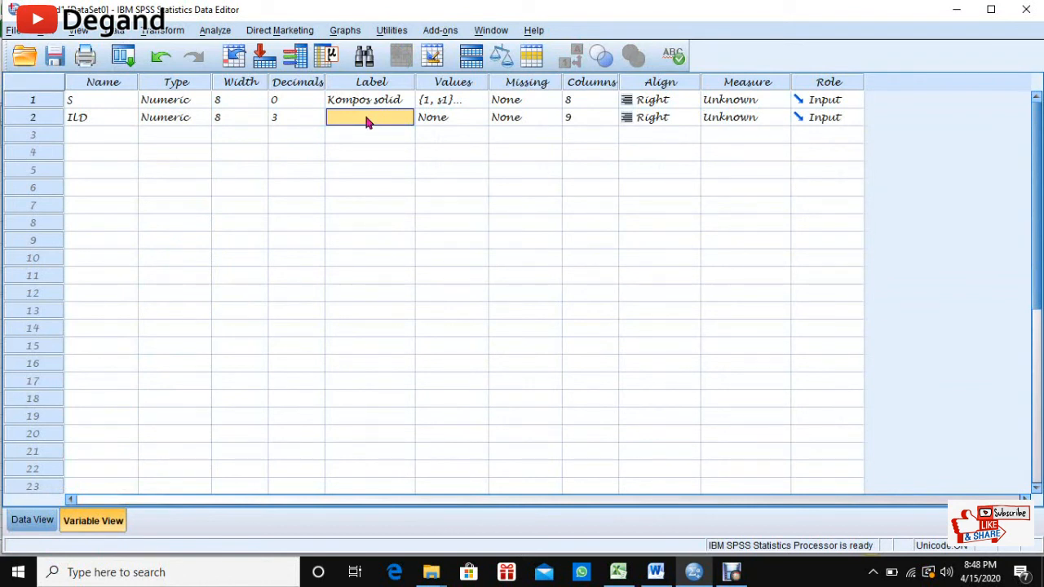
{"action": "type", "text": "Indeks Luas Dau"}
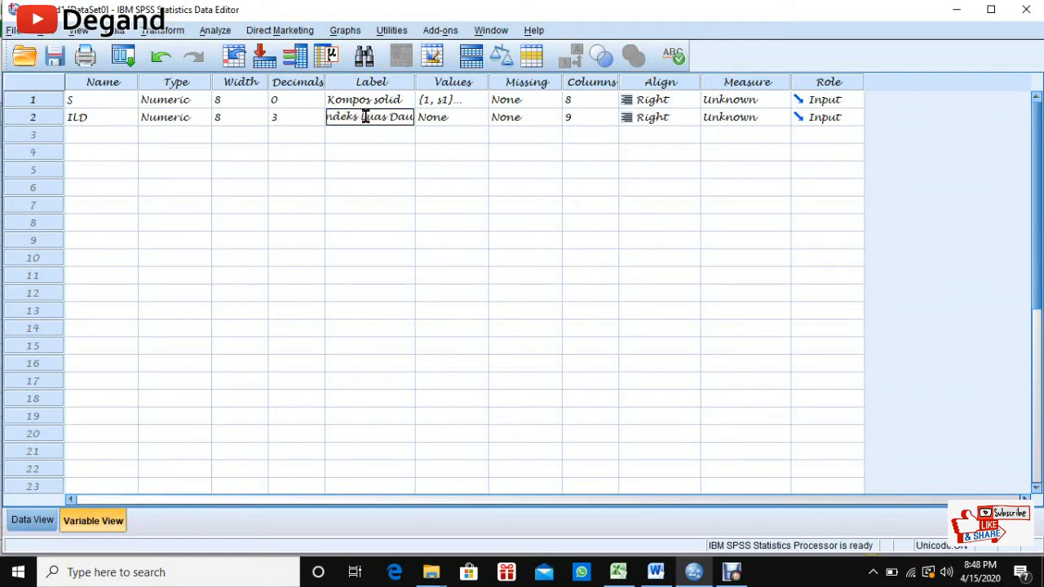
{"action": "type", "text": "n"}
- Set the measurement level of both S and ILD to Scale
{"action": "left_click", "coordinate": [780, 102]}
{"action": "left_click", "coordinate": [769, 118]}
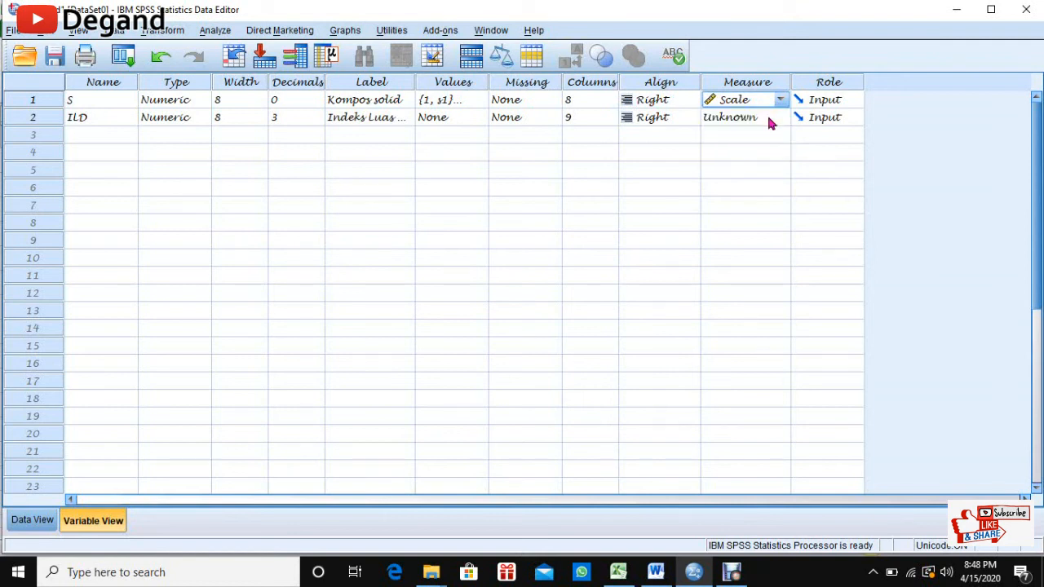
{"action": "double_click", "coordinate": [771, 121]}
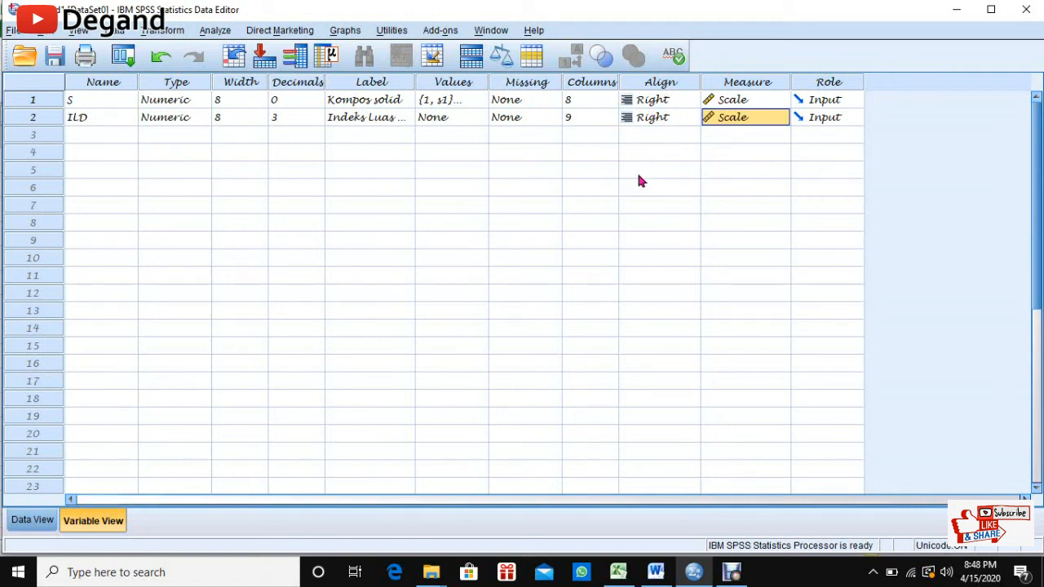
- Set up a One-Way ANOVA with Indeks Luas Daun as the dependent variable and Kompos solid as the factor
{"action": "left_click", "coordinate": [32, 526]}
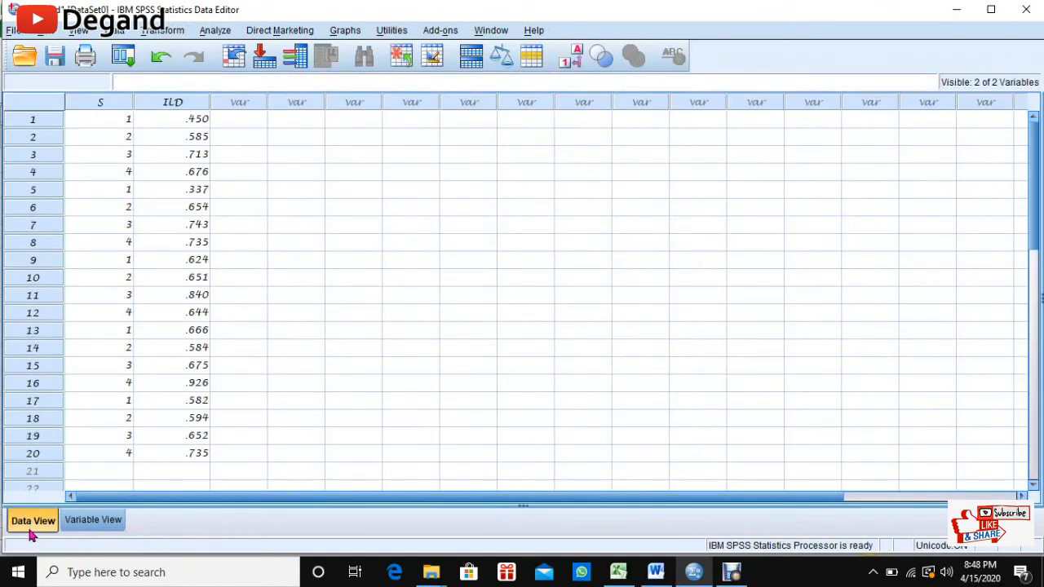
{"action": "left_click", "coordinate": [216, 32]}
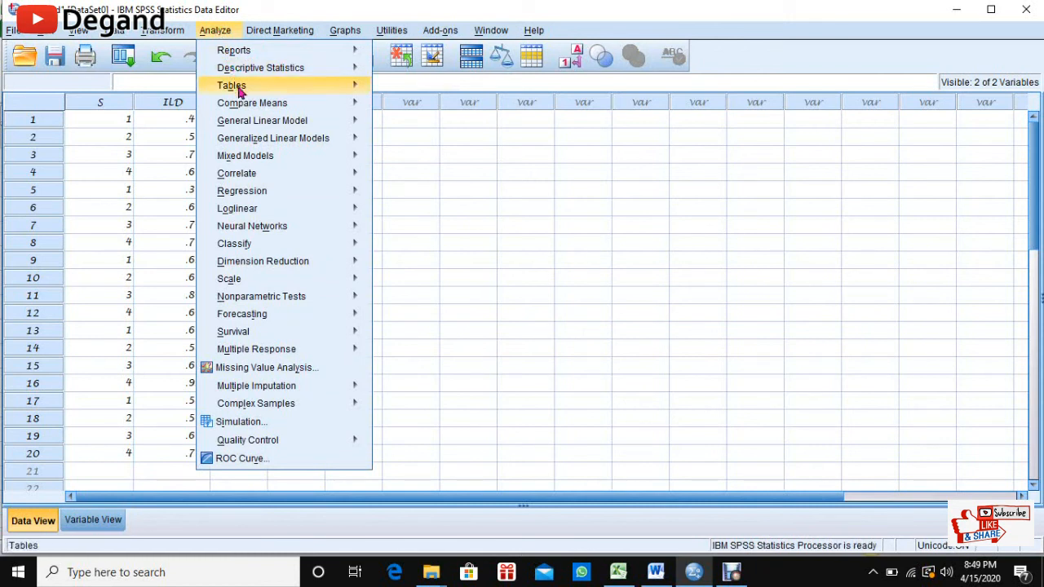
{"action": "mouse_move", "coordinate": [243, 107]}
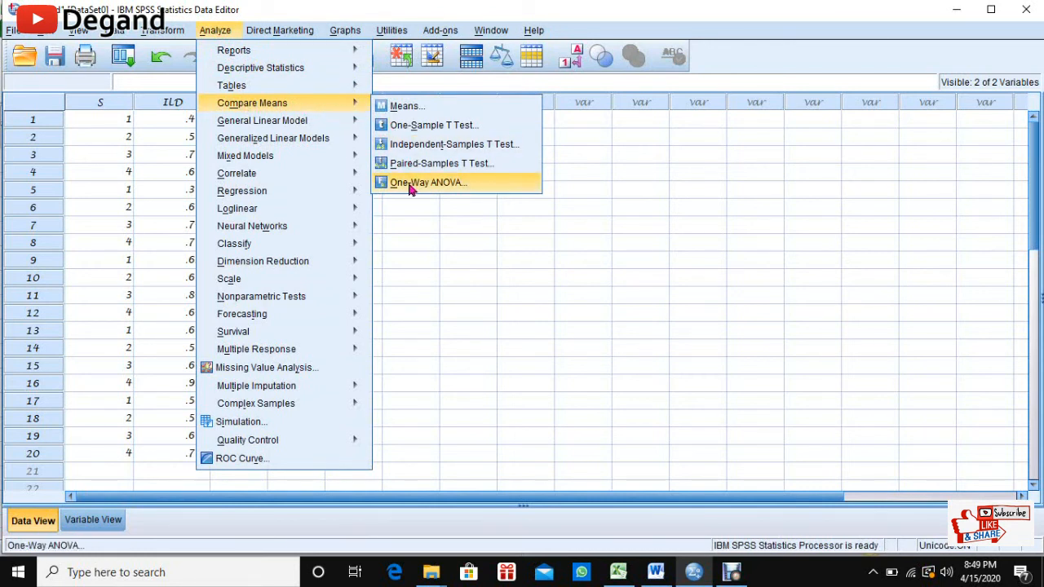
{"action": "mouse_move", "coordinate": [318, 122]}
{"action": "left_click", "coordinate": [427, 181]}
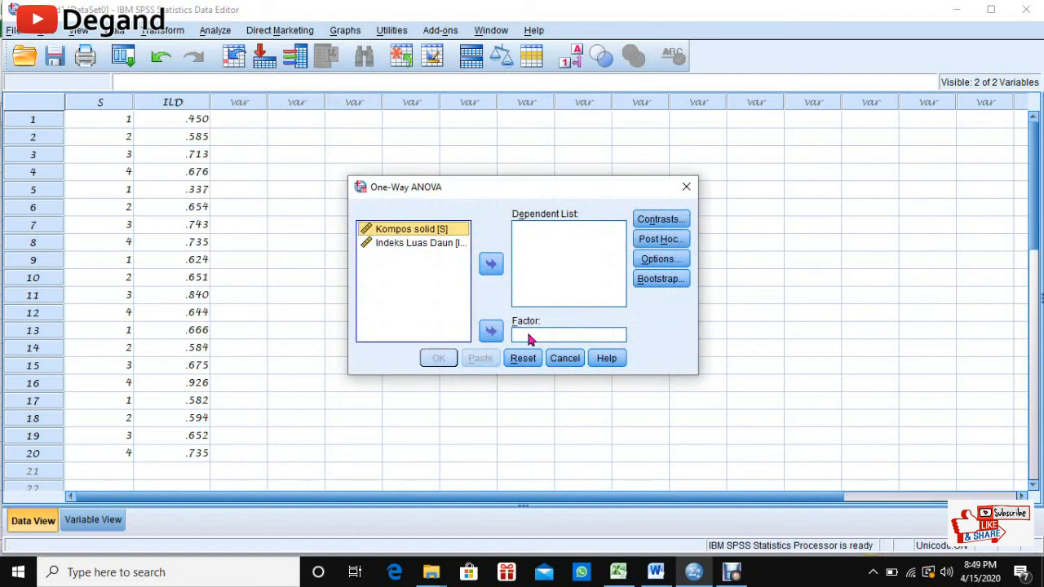
{"action": "left_click", "coordinate": [423, 245]}
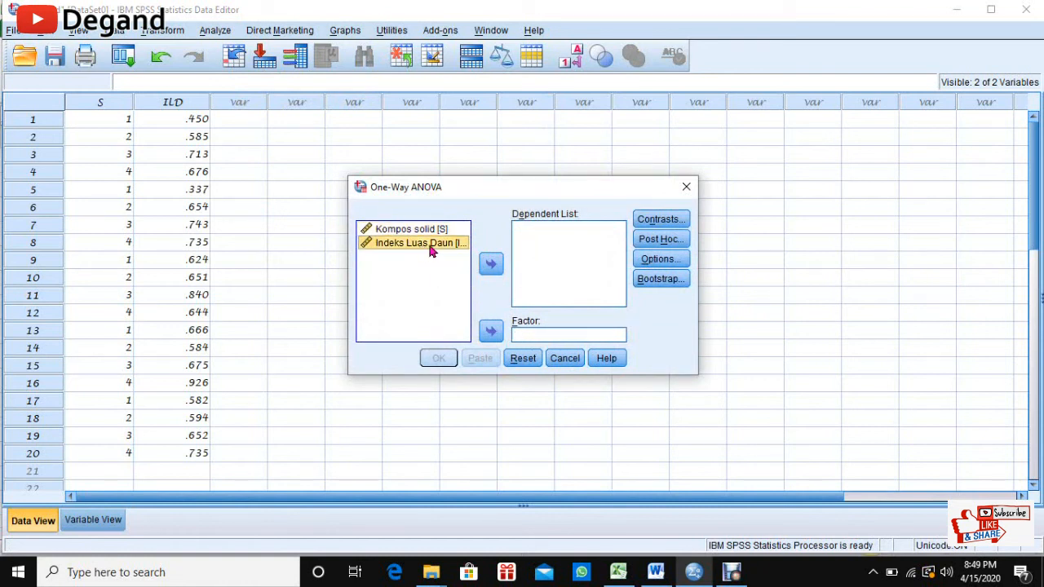
{"action": "left_click", "coordinate": [487, 267]}
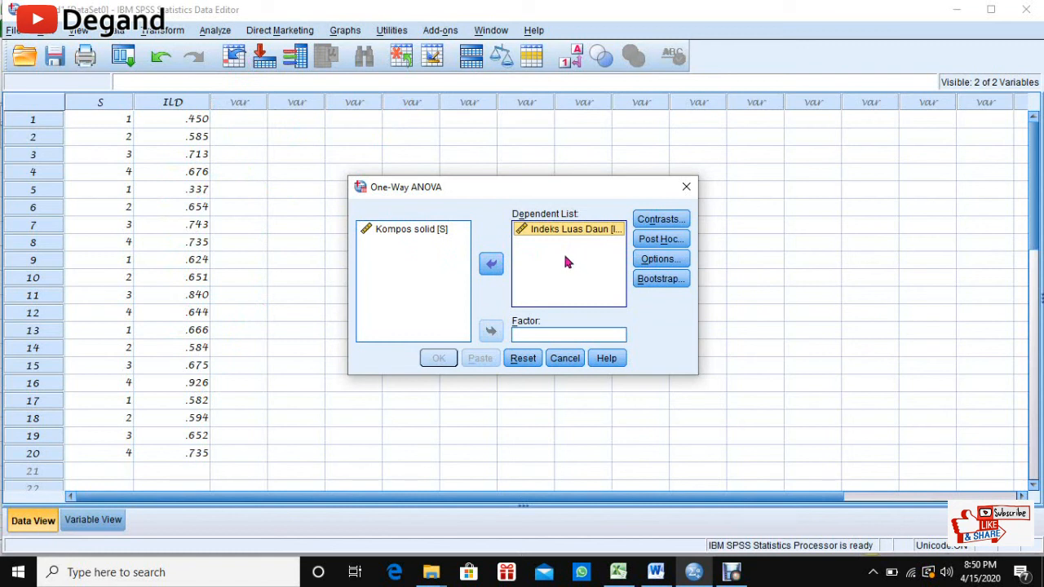
{"action": "left_click", "coordinate": [417, 231]}
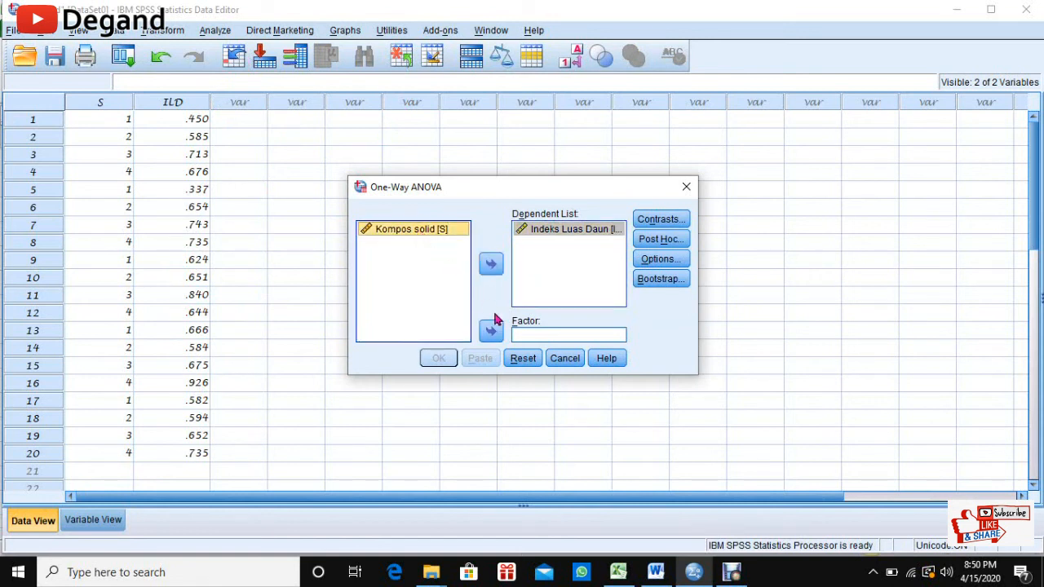
{"action": "left_click", "coordinate": [491, 332]}
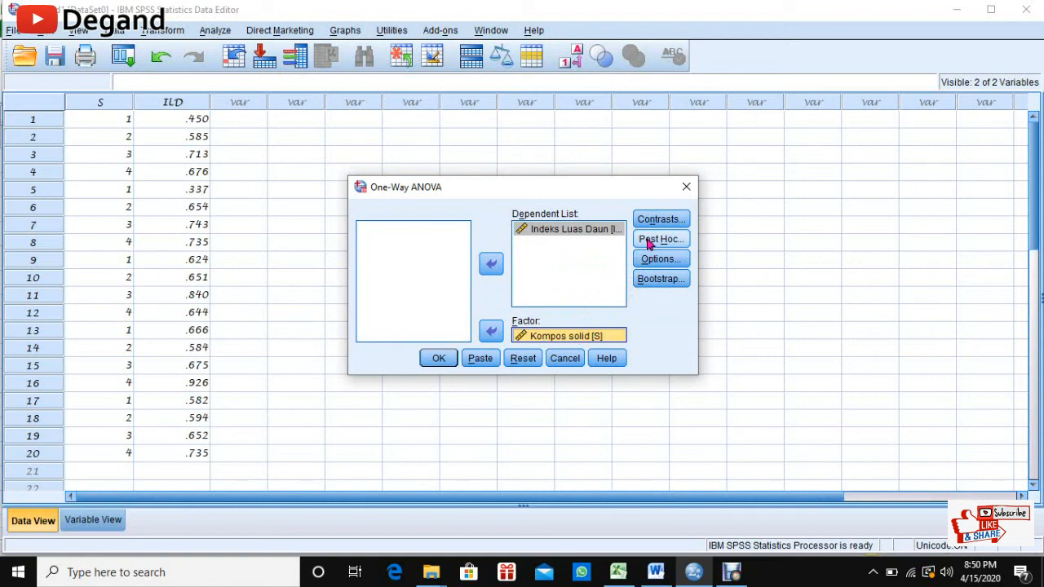
- Add the Tukey post hoc test to the One-Way ANOVA and run the analysis
{"action": "left_click", "coordinate": [659, 239]}
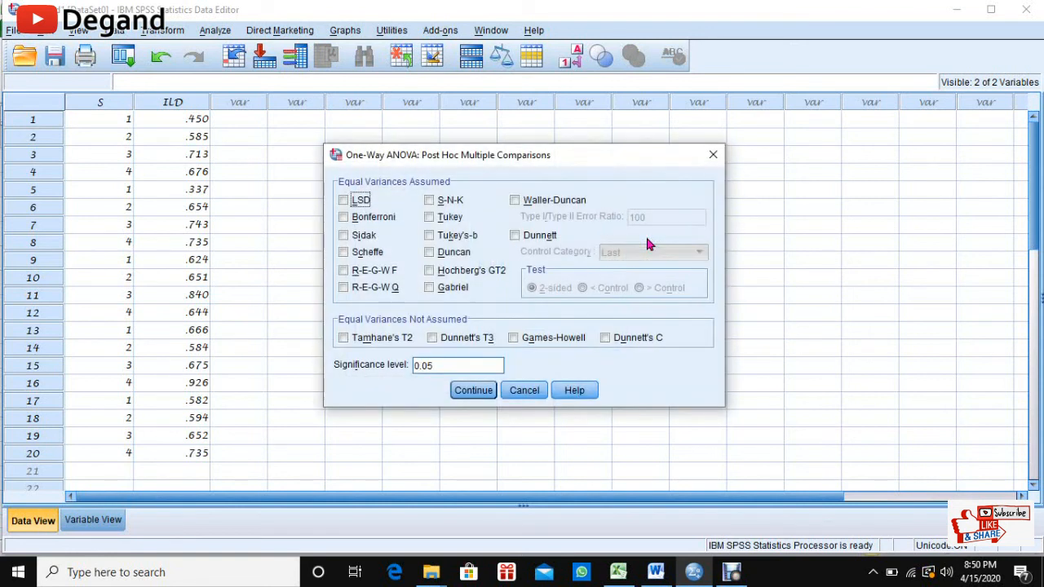
{"action": "left_click", "coordinate": [429, 218]}
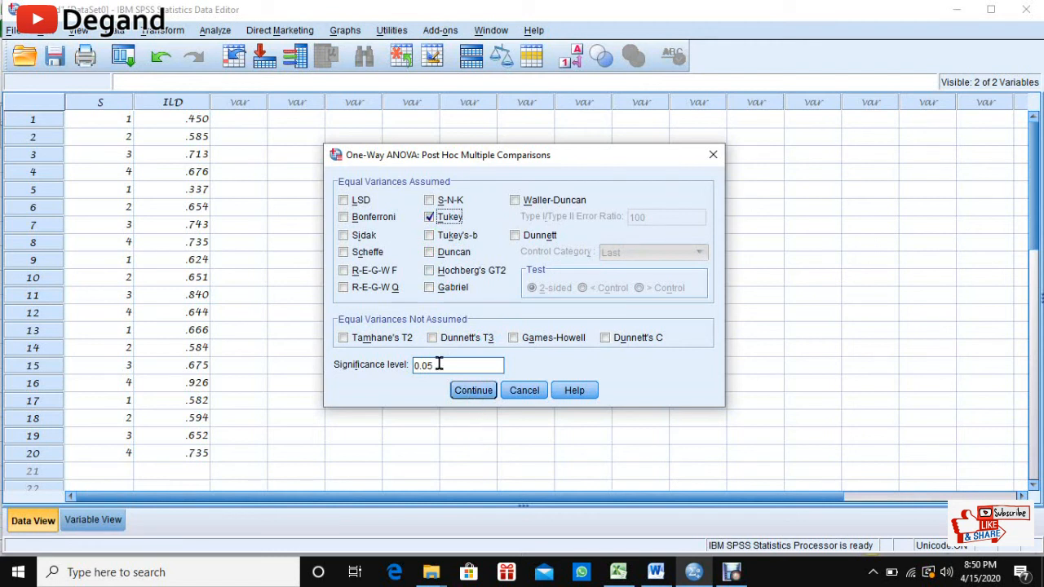
{"action": "left_click", "coordinate": [478, 394]}
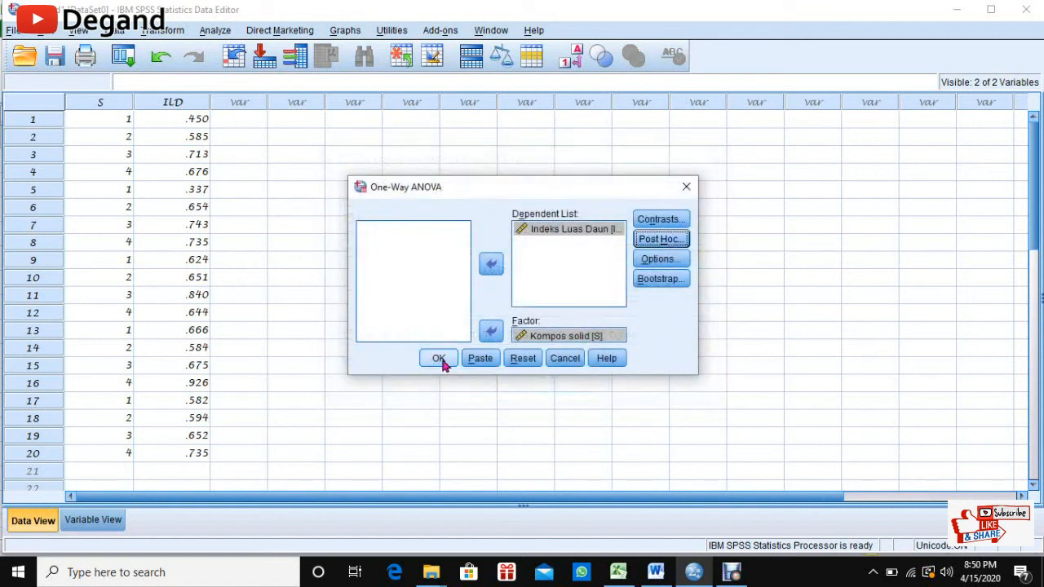
{"action": "left_click", "coordinate": [440, 359]}
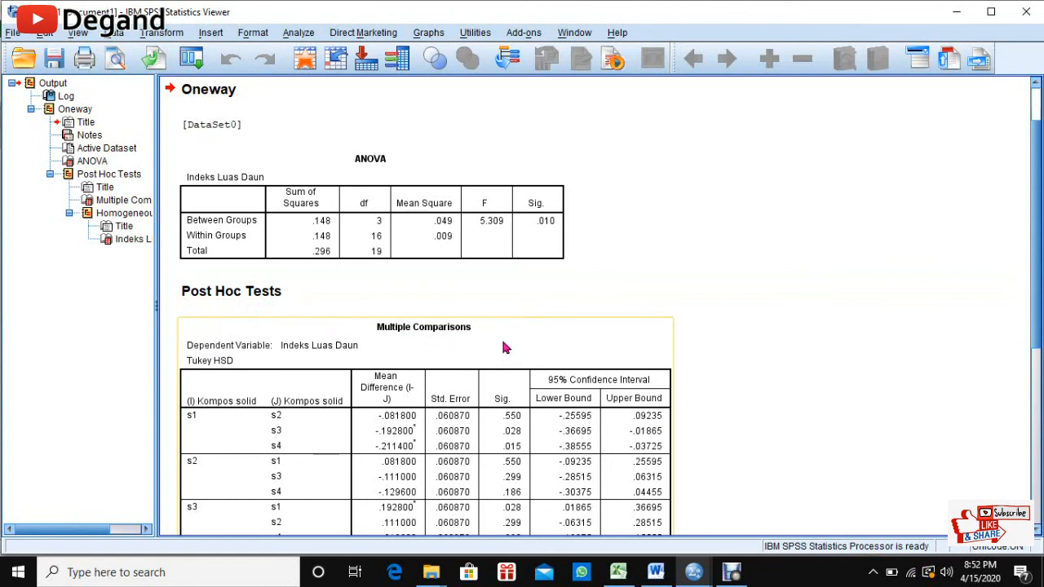
- Examine the Tukey multiple comparisons and the homogeneous subsets table for Indeks Luas Daun in the output
{"action": "scroll", "coordinate": [503, 343], "scroll_direction": "down", "scroll_amount": 2}
{"action": "scroll", "coordinate": [505, 347], "scroll_direction": "down", "scroll_amount": 8}
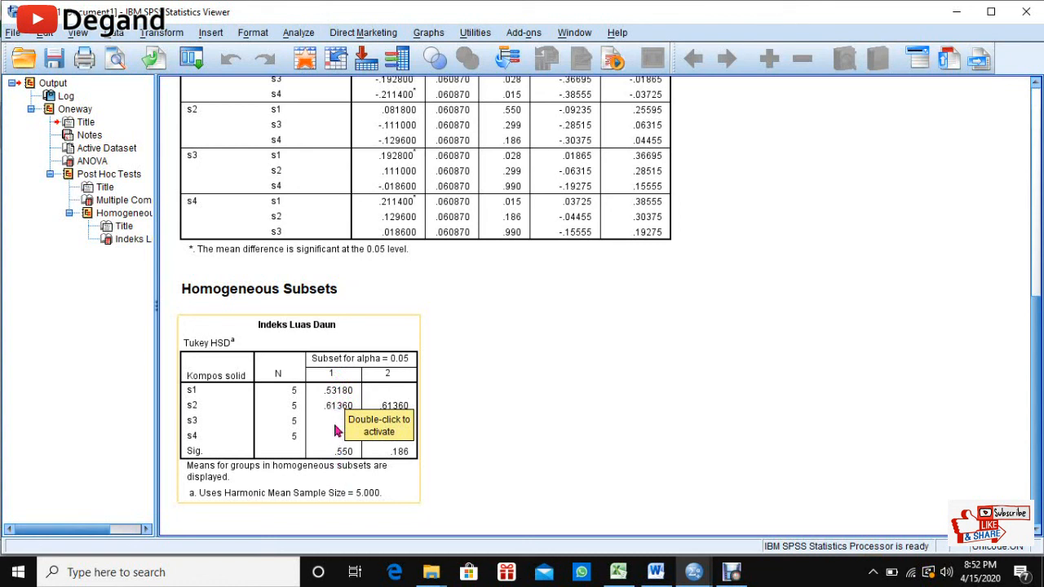
{"action": "left_click", "coordinate": [346, 513]}
{"action": "left_click", "coordinate": [345, 500]}
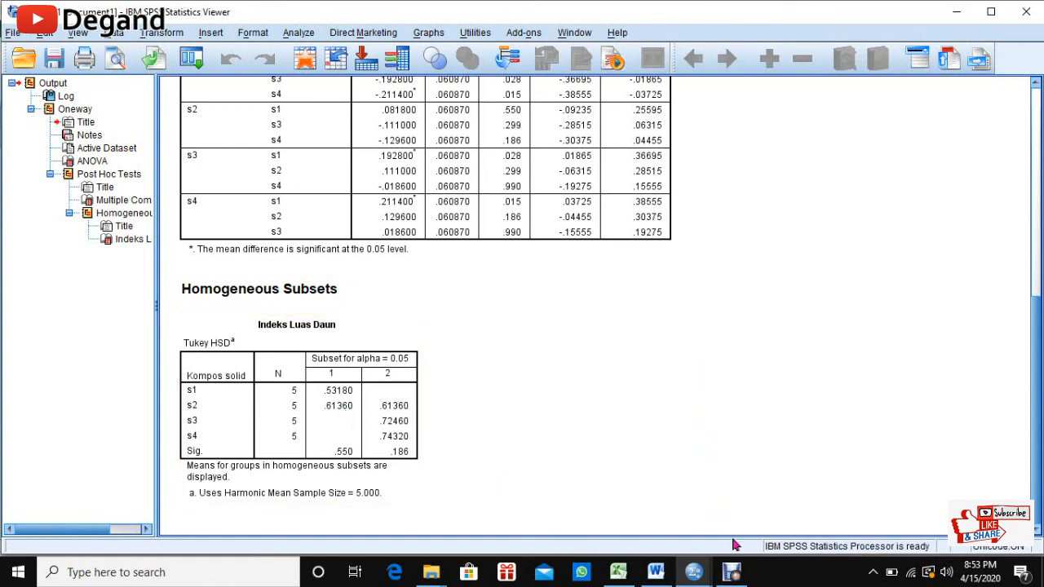
{"action": "mouse_move", "coordinate": [734, 576]}
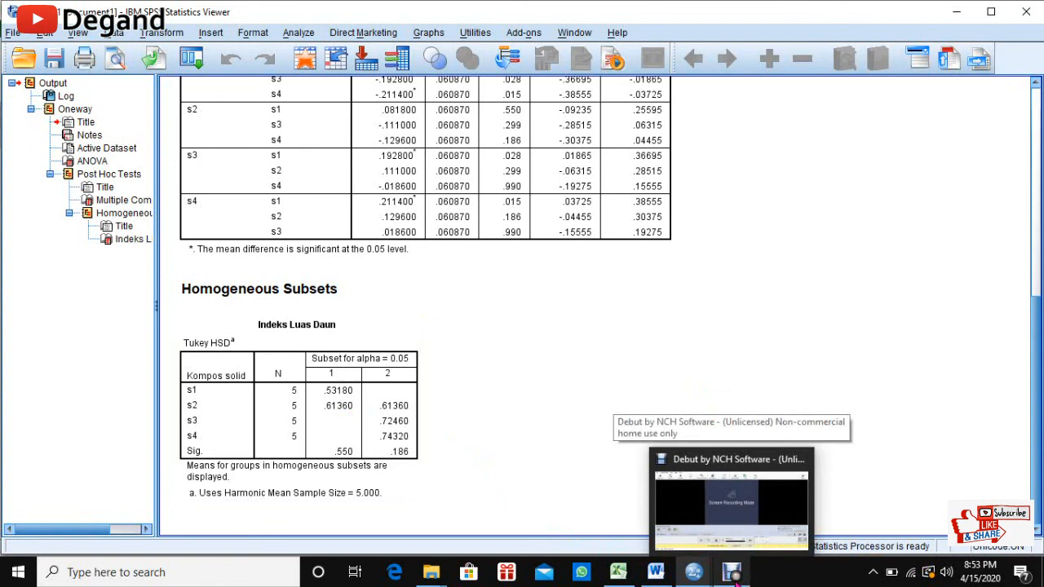